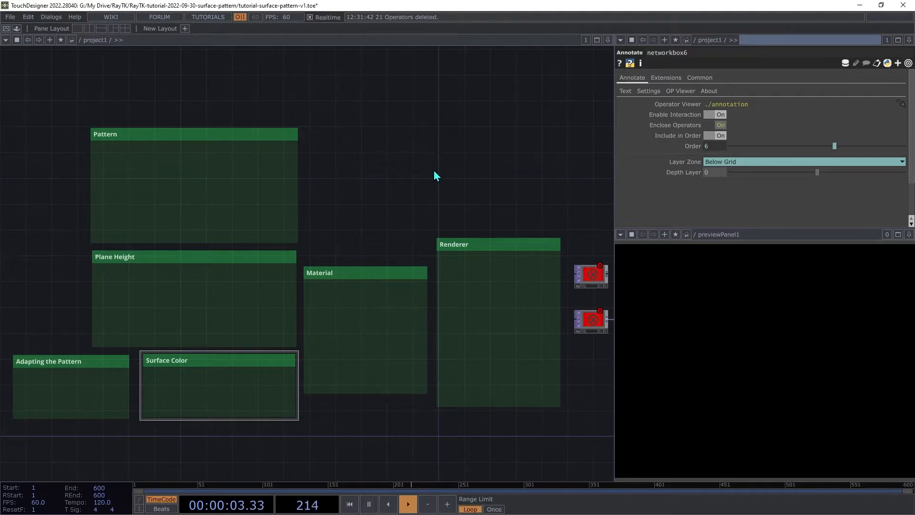
- Add a render2D operator from the RayTK palette, place it in the Renderer box, and connect it to both output nodes
{"action": "key", "text": "alt+r"}
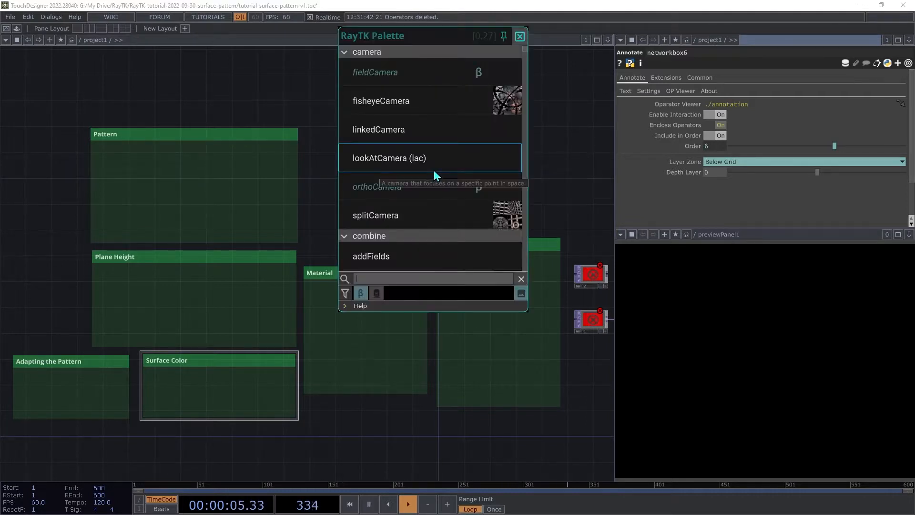
{"action": "type", "text": "rendr"}
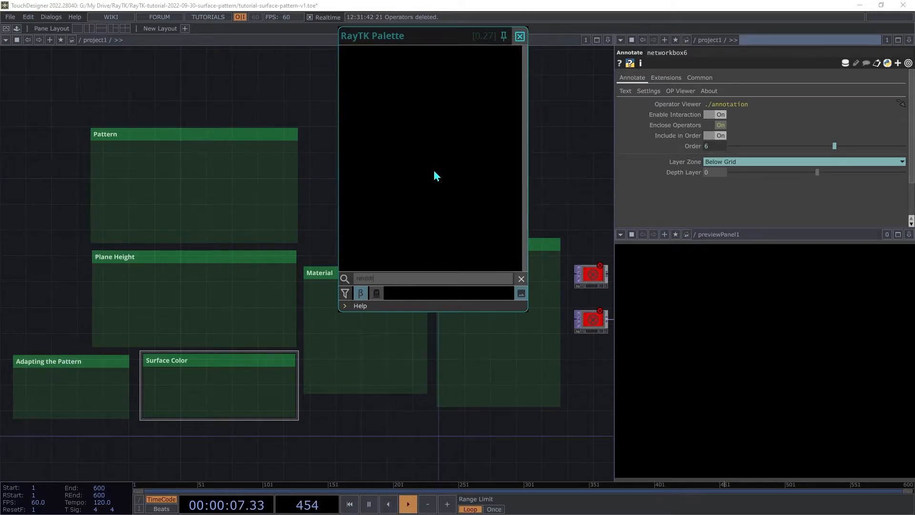
{"action": "key", "text": "BackSpace"}
{"action": "type", "text": "er2"}
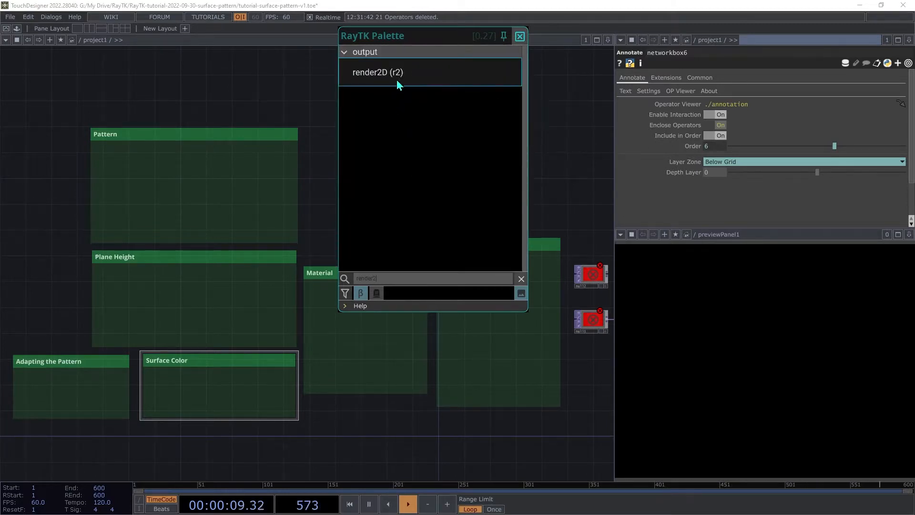
{"action": "left_click", "coordinate": [396, 79]}
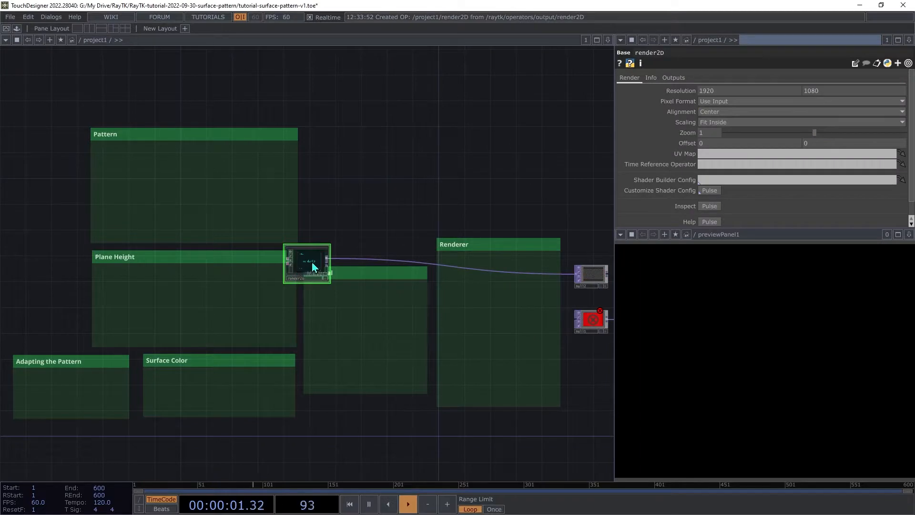
{"action": "left_click_drag", "start_coordinate": [311, 262], "coordinate": [515, 276]}
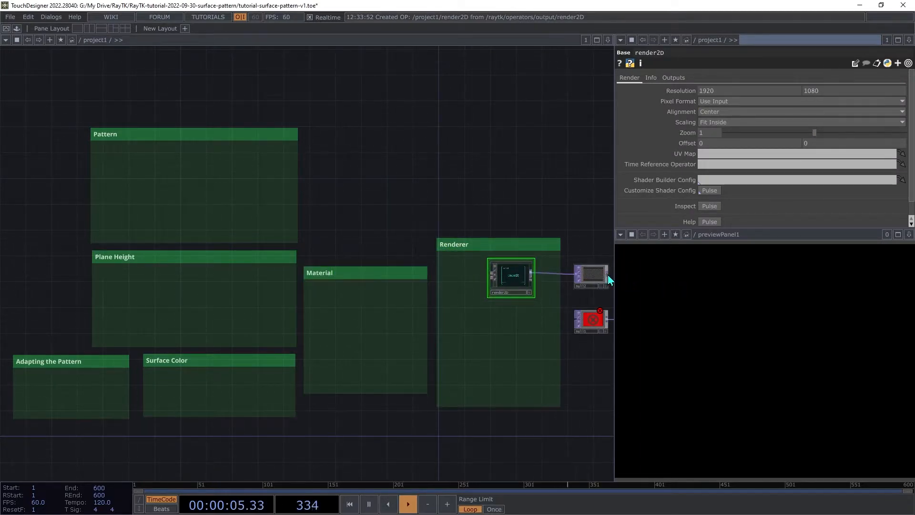
{"action": "left_click_drag", "start_coordinate": [591, 314], "coordinate": [588, 320]}
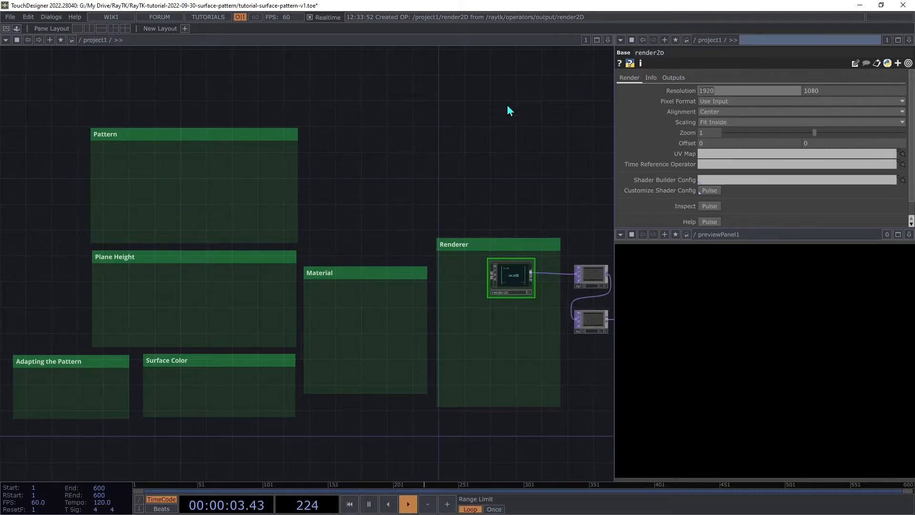
- Set the render2D resolution to 1400 by 1100 and its zoom to 0.3
{"action": "type", "text": "1400"}
{"action": "key", "text": "Tab"}
{"action": "type", "text": "10"}
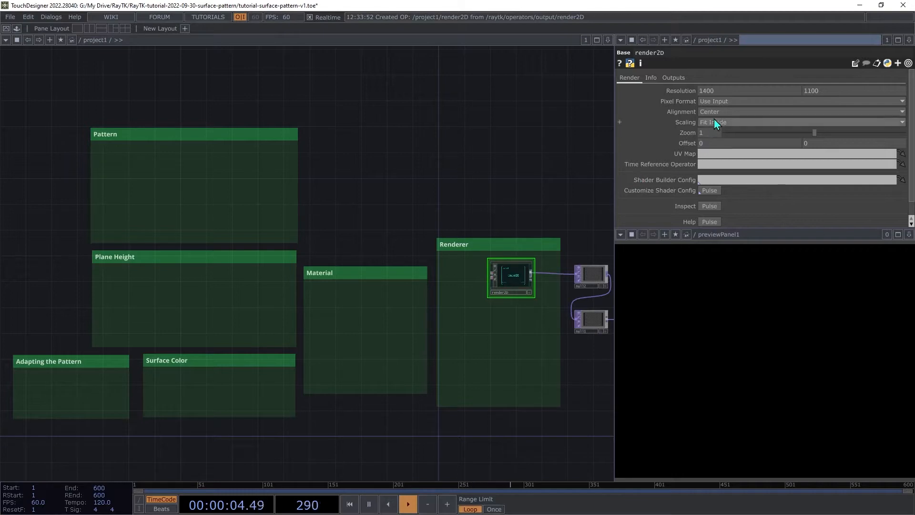
{"action": "type", "text": "0.3"}
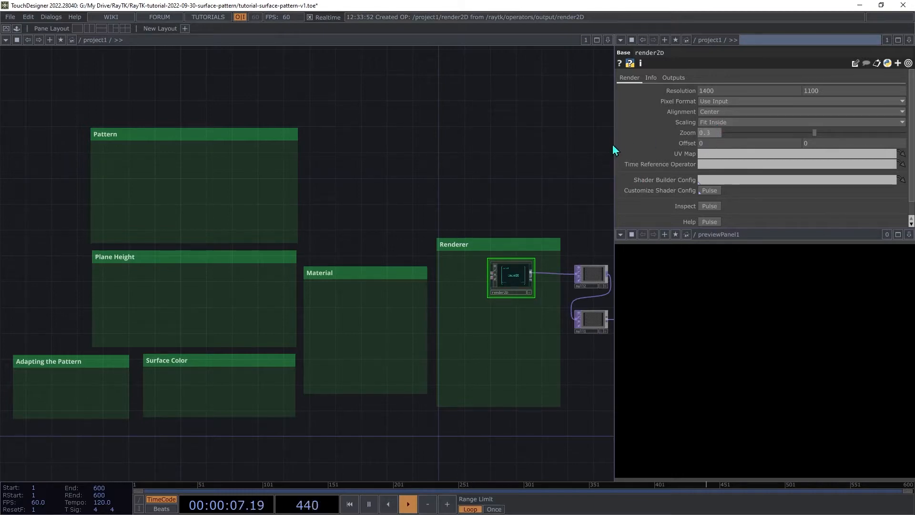
{"action": "key", "text": "Tab"}
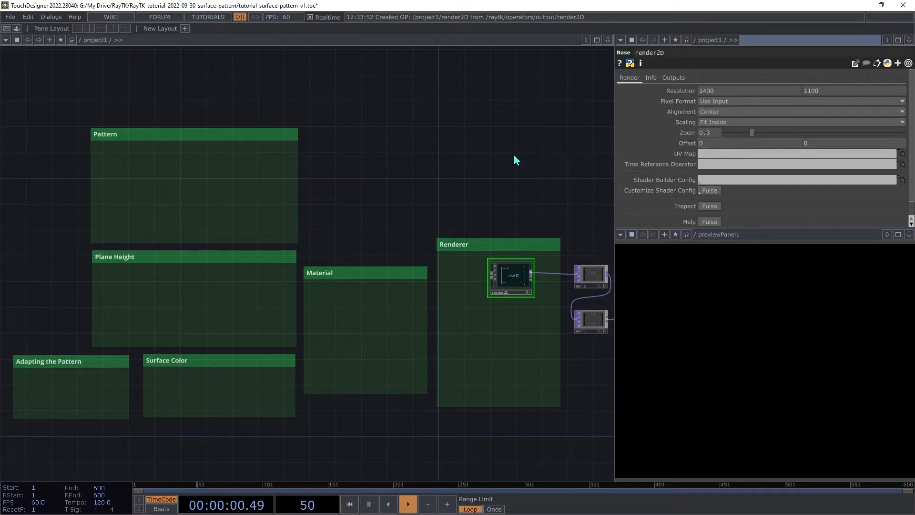
- Add a hexagonalWeavePattern operator and connect its output to the render2D input
{"action": "key", "text": "ctrl+b"}
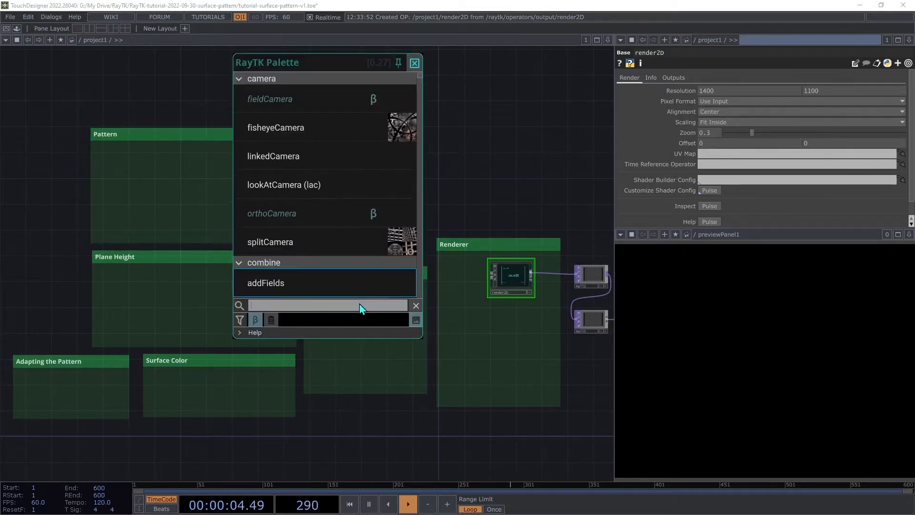
{"action": "type", "text": "hex"}
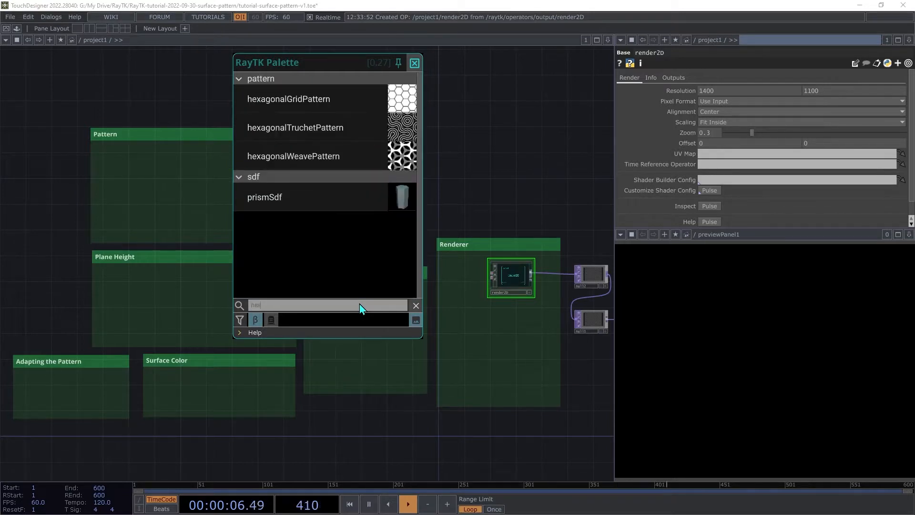
{"action": "left_click", "coordinate": [284, 156]}
{"action": "left_click", "coordinate": [307, 264]}
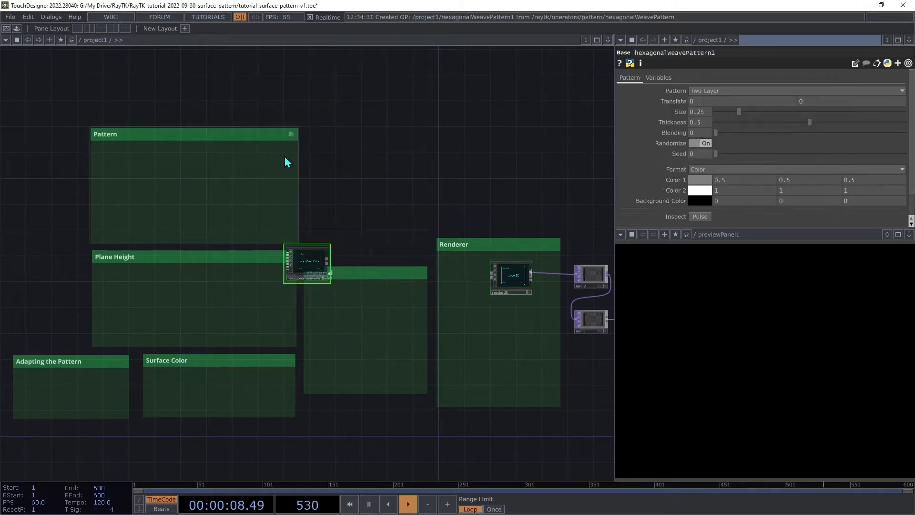
{"action": "left_click_drag", "start_coordinate": [327, 262], "coordinate": [496, 288]}
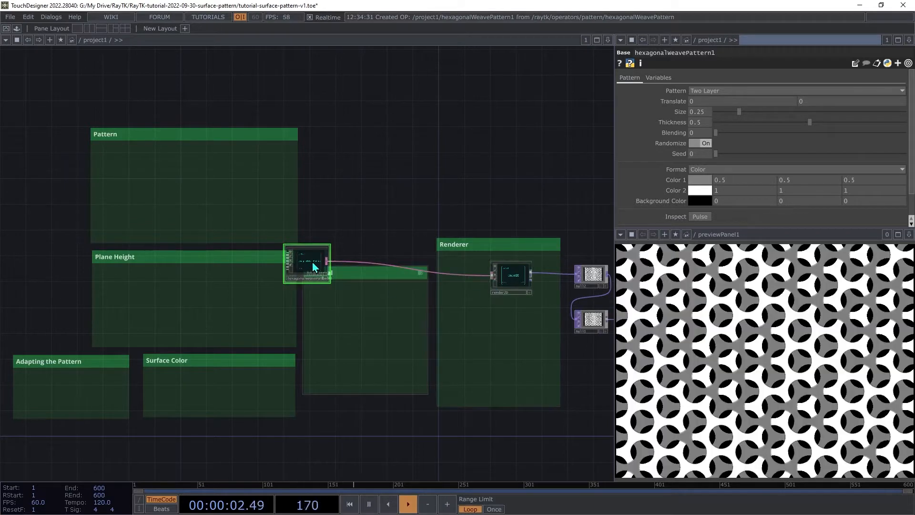
- Move the hexagonalWeavePattern node into the Pattern box
{"action": "left_click_drag", "start_coordinate": [307, 263], "coordinate": [246, 190]}
{"action": "scroll", "coordinate": [171, 164], "scroll_direction": "up", "scroll_amount": 5}
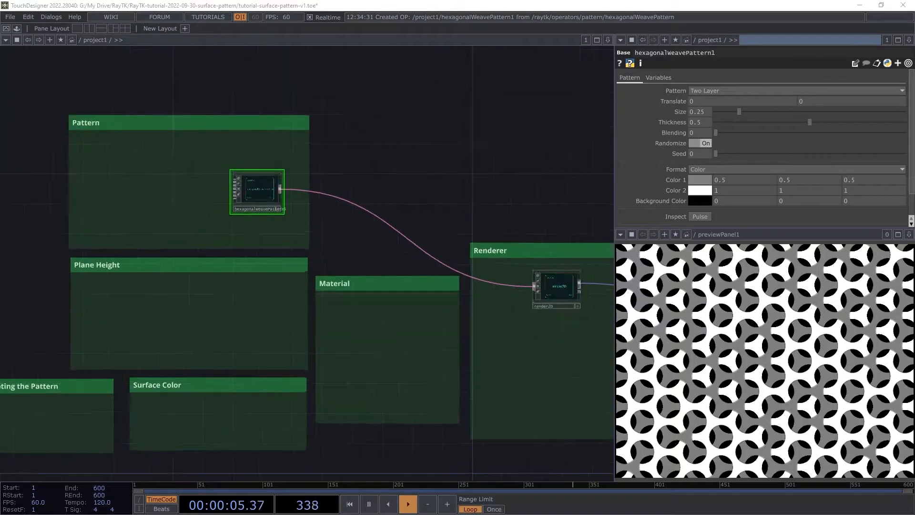
{"action": "scroll", "coordinate": [172, 165], "scroll_direction": "up", "scroll_amount": 2}
{"action": "left_click_drag", "start_coordinate": [171, 164], "coordinate": [242, 214]}
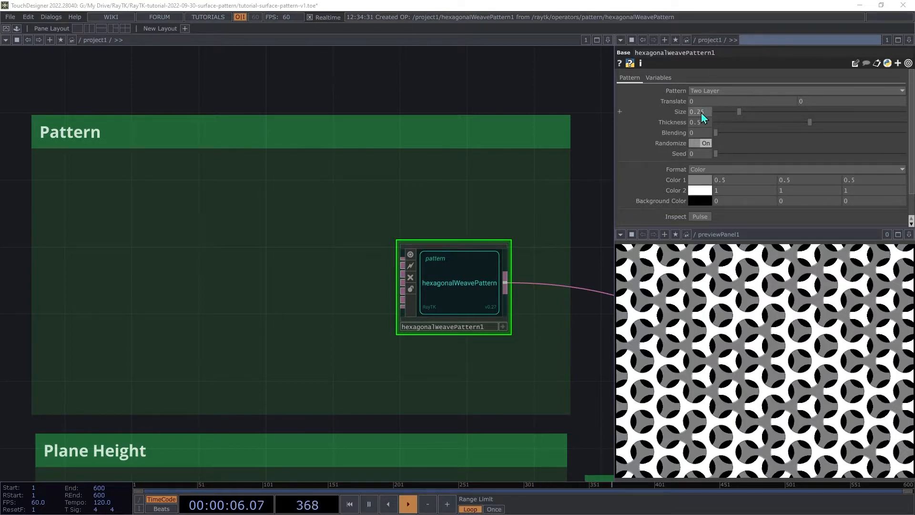
- Set the pattern's Size to 0.5 and lower its Thickness to about 0.36
{"action": "left_click", "coordinate": [701, 112]}
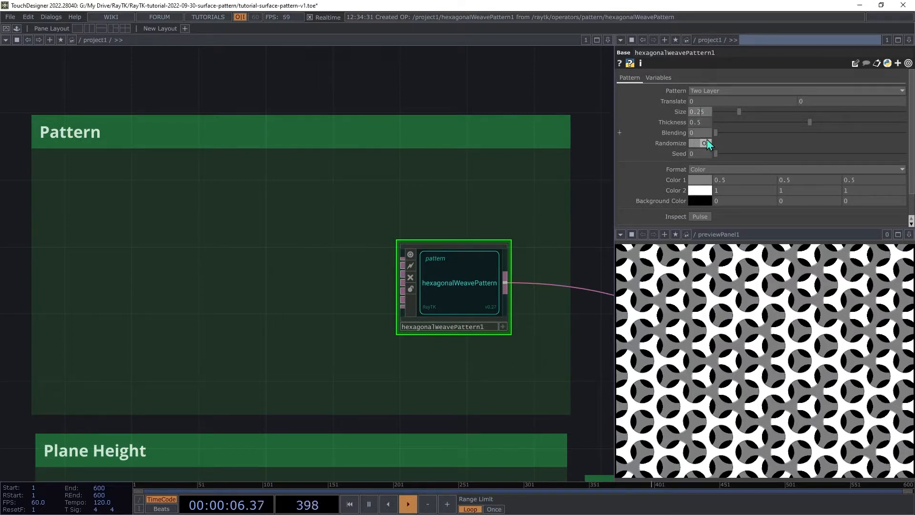
{"action": "key", "text": "BackSpace"}
{"action": "key", "text": "Tab"}
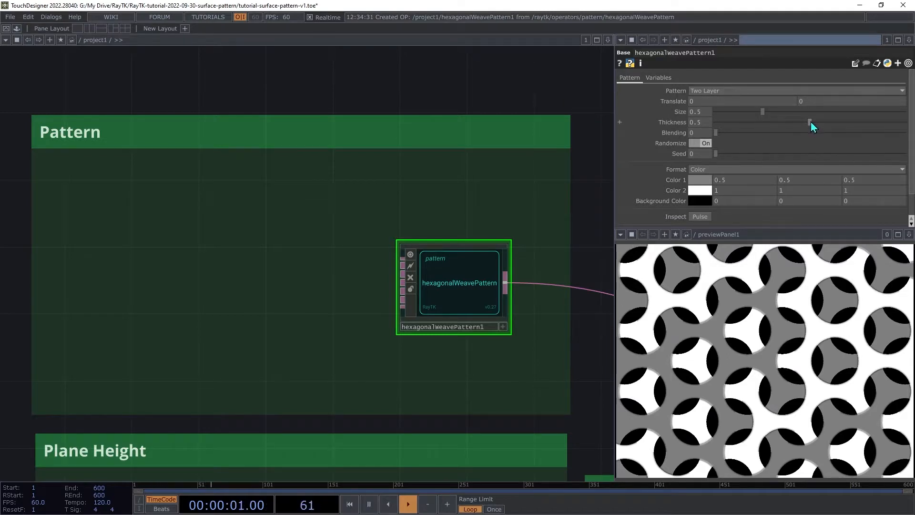
{"action": "left_click_drag", "start_coordinate": [811, 122], "coordinate": [784, 157]}
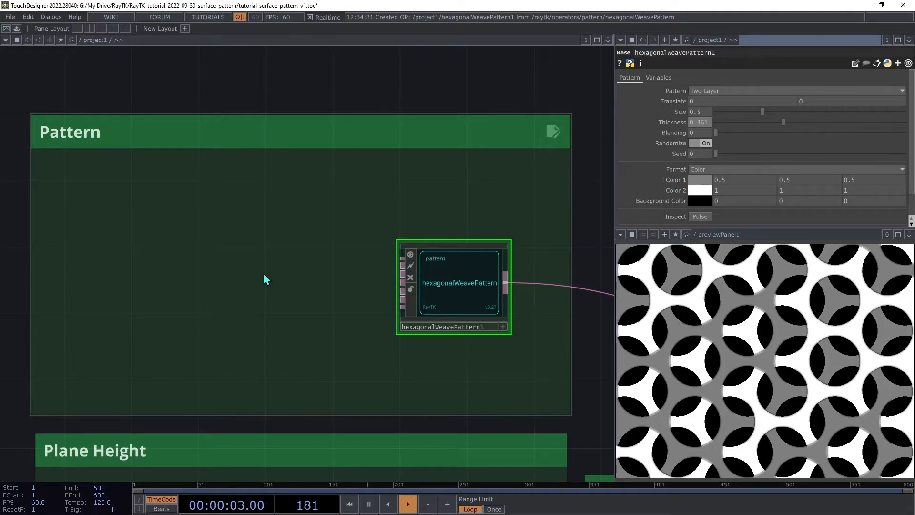
- Add a waveField operator and connect it to the hexagonalWeavePattern's Thickness Field input
{"action": "key", "text": "alt+r"}
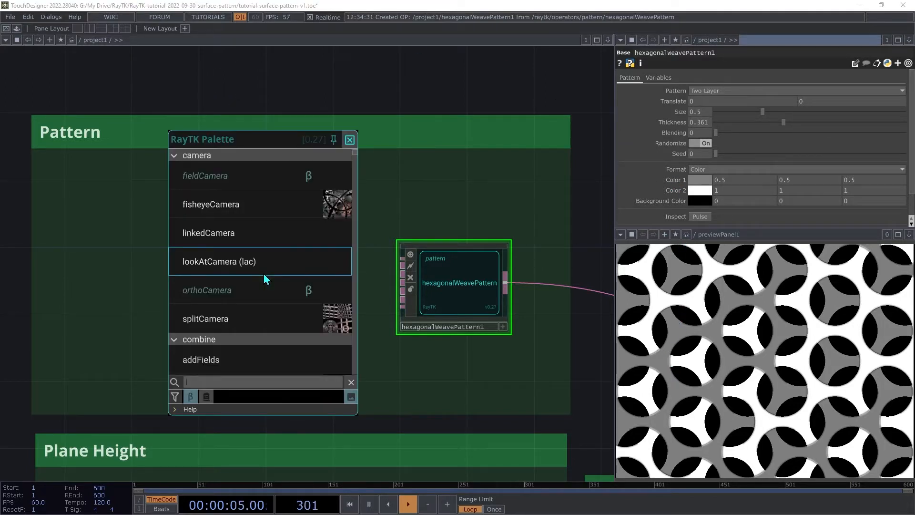
{"action": "type", "text": "wave"}
{"action": "left_click", "coordinate": [214, 175]}
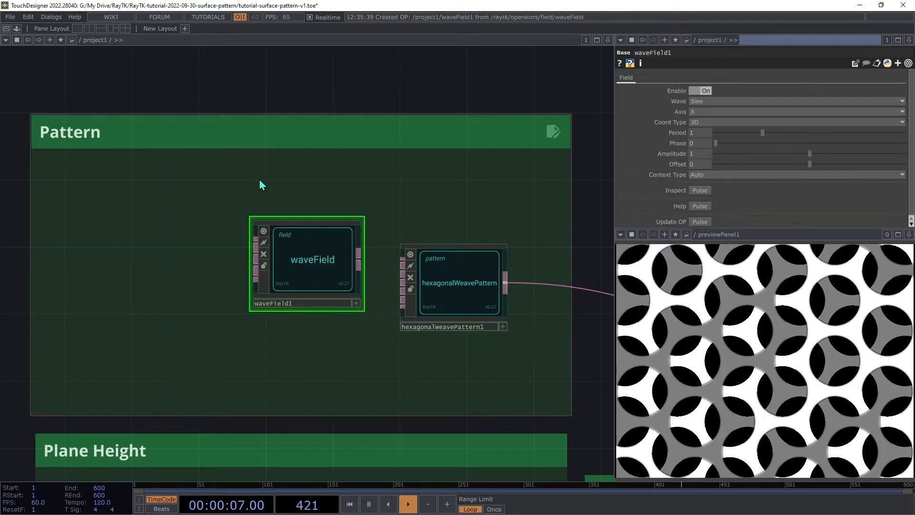
{"action": "left_click_drag", "start_coordinate": [322, 268], "coordinate": [276, 294]}
{"action": "left_click", "coordinate": [276, 294]}
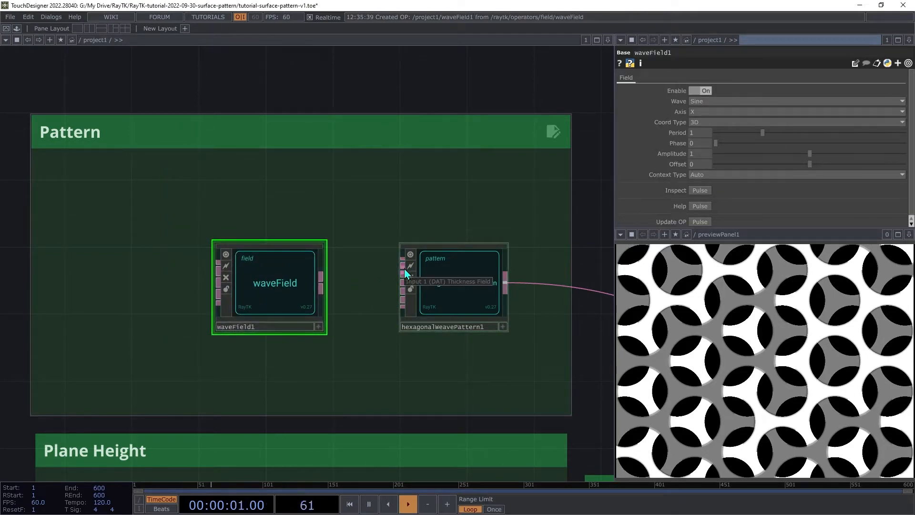
{"action": "left_click_drag", "start_coordinate": [404, 268], "coordinate": [323, 305]}
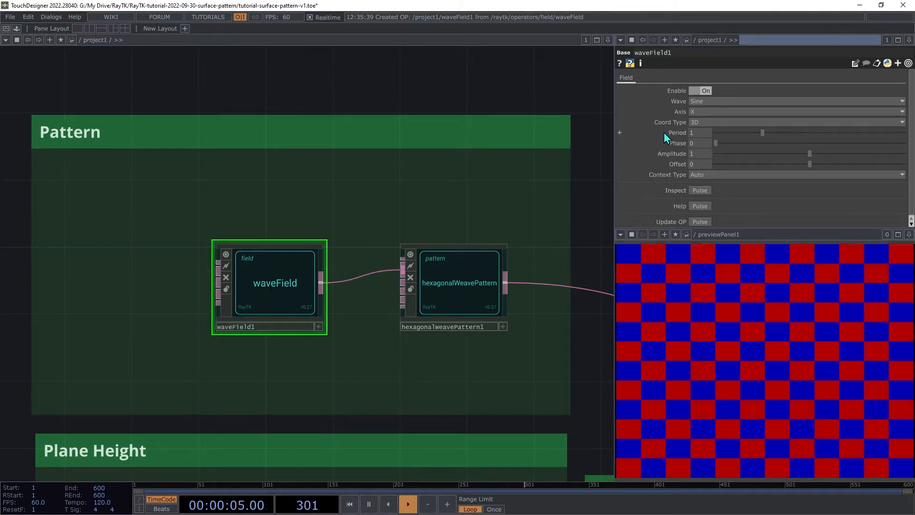
- Set the waveField's Coord Type to 2D
{"action": "left_click", "coordinate": [706, 124]}
{"action": "left_click", "coordinate": [696, 143]}
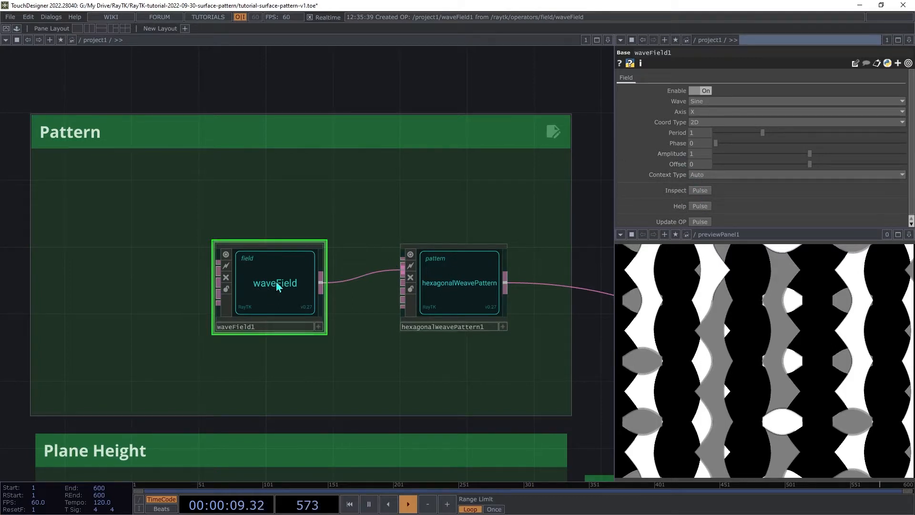
- Move the waveField aside and insert a rescaleField between the waveField and the pattern
{"action": "left_click_drag", "start_coordinate": [274, 290], "coordinate": [134, 292]}
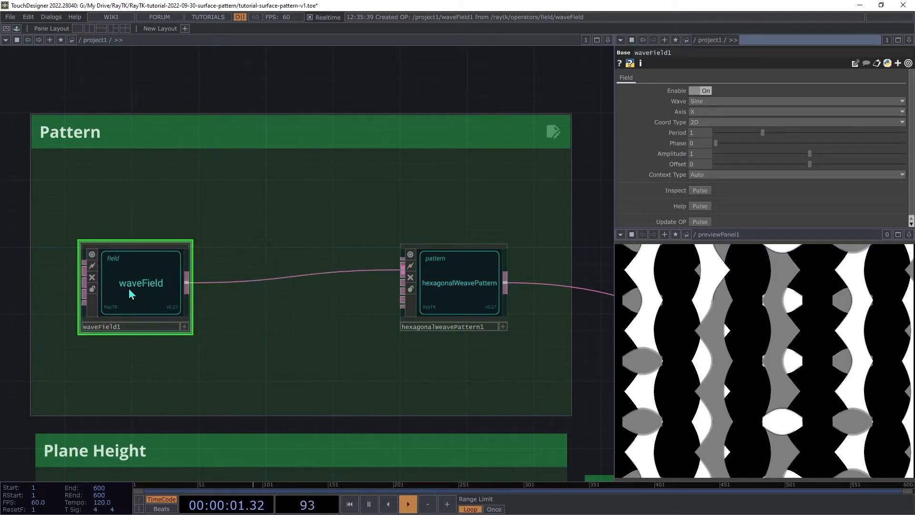
{"action": "right_click", "coordinate": [292, 244]}
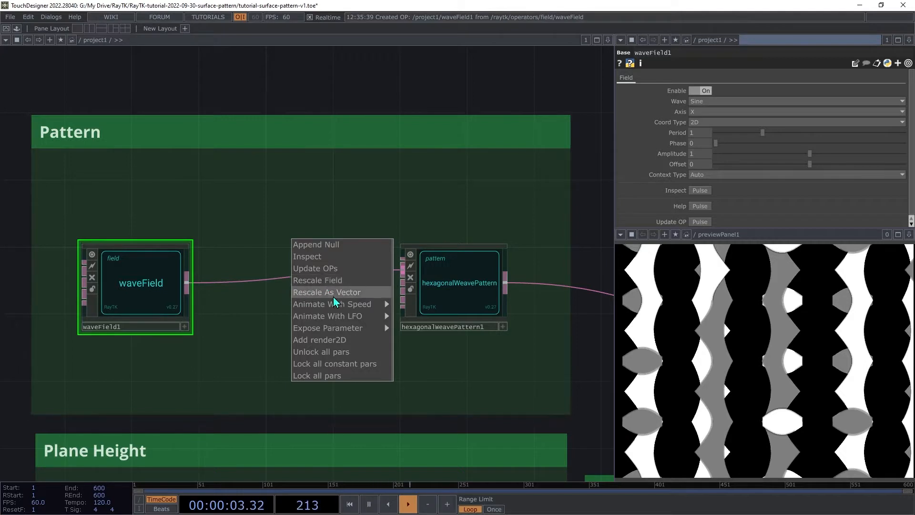
{"action": "left_click", "coordinate": [316, 283]}
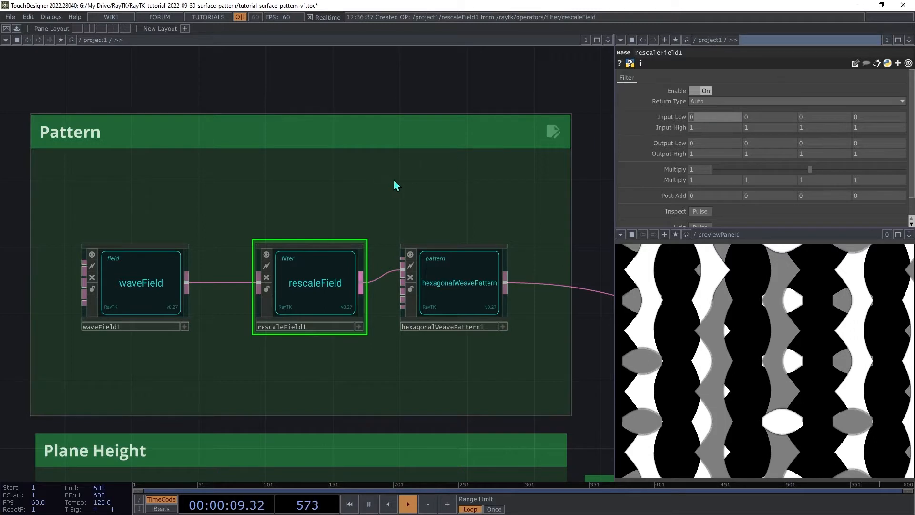
- Set the rescaleField's Input Low to -1 and Output Low to 0.05
{"action": "type", "text": "-1"}
{"action": "key", "text": "Tab"}
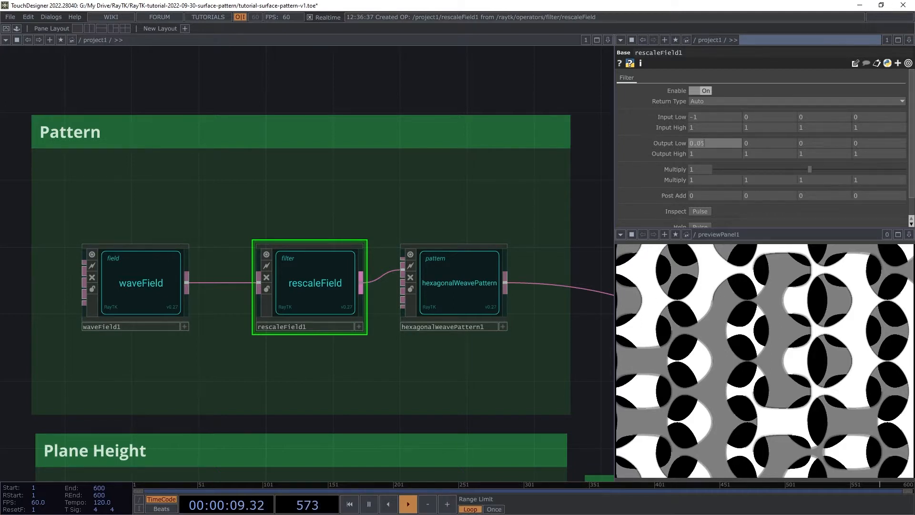
{"action": "key", "text": "Tab"}
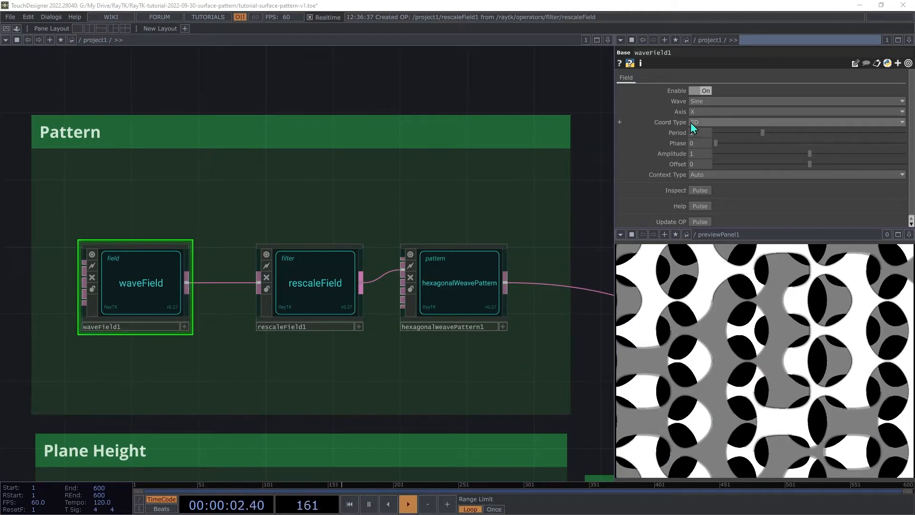
- Set the waveField's Axis to Distance From Origin
{"action": "left_click", "coordinate": [702, 111]}
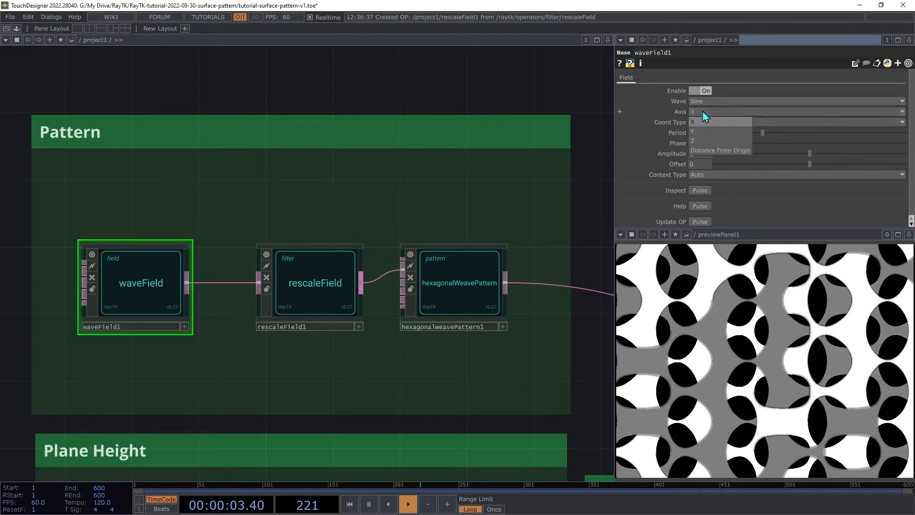
{"action": "left_click", "coordinate": [709, 151]}
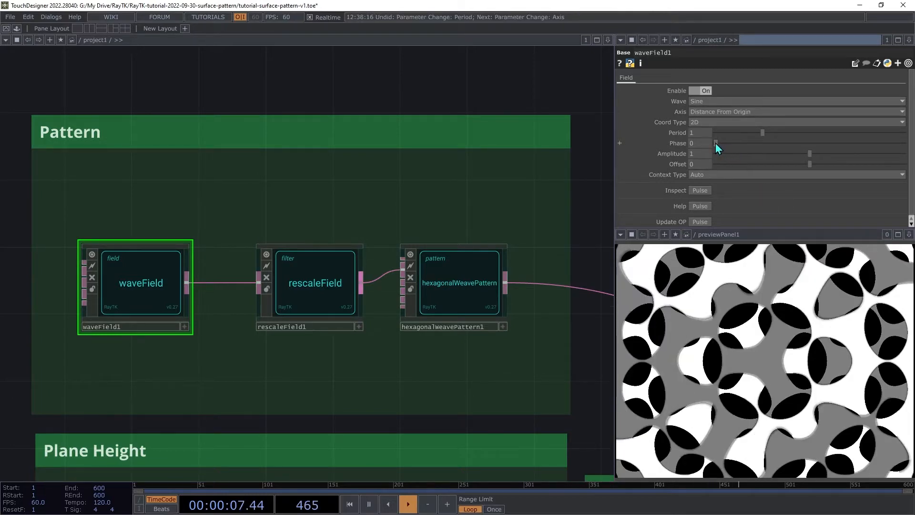
{"action": "left_click_drag", "start_coordinate": [716, 143], "coordinate": [743, 227]}
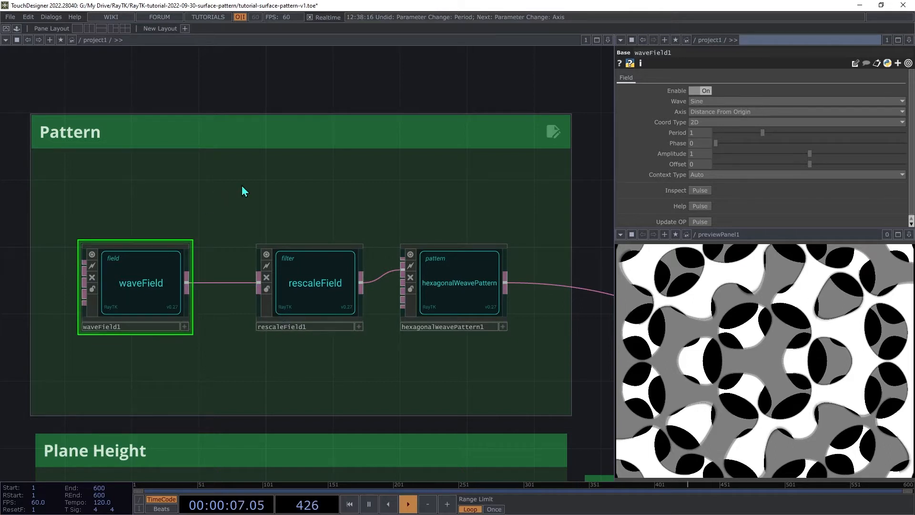
- Animate the waveField's Phase parameter with a speed generator
{"action": "key", "text": "alt+e"}
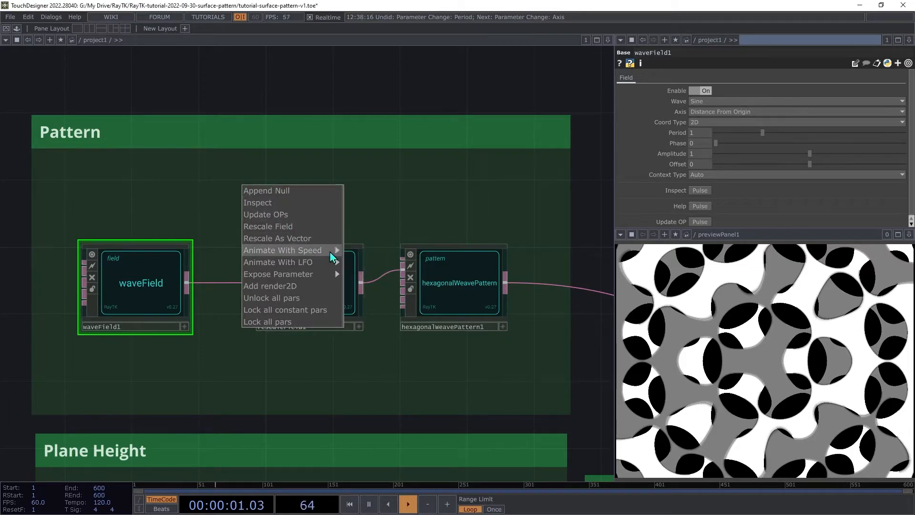
{"action": "mouse_move", "coordinate": [334, 257]}
{"action": "left_click", "coordinate": [363, 262]}
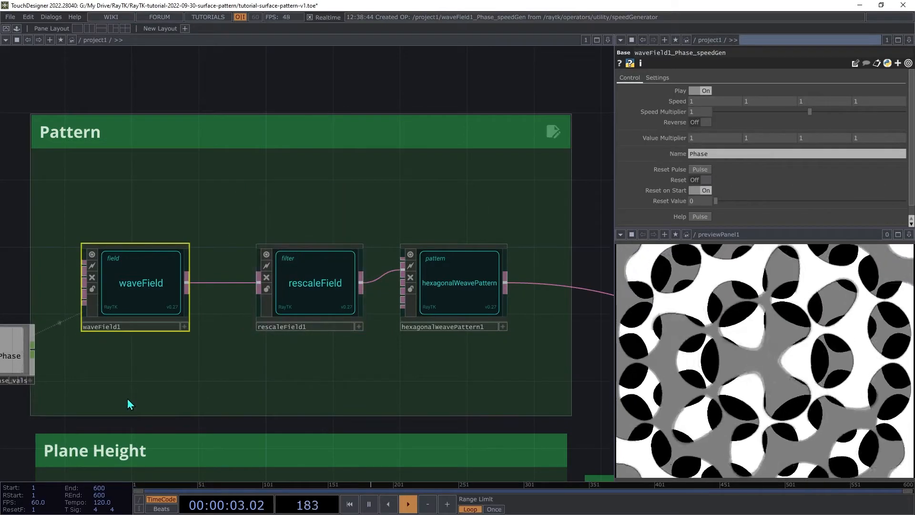
- Move the new speed generator nodes into the Pattern box above the waveField
{"action": "key", "text": "h"}
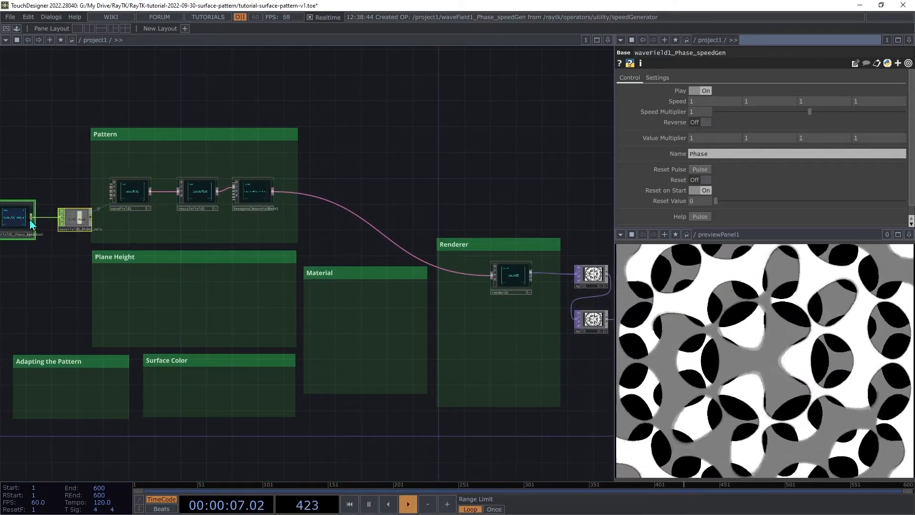
{"action": "left_click_drag", "start_coordinate": [31, 223], "coordinate": [154, 163]}
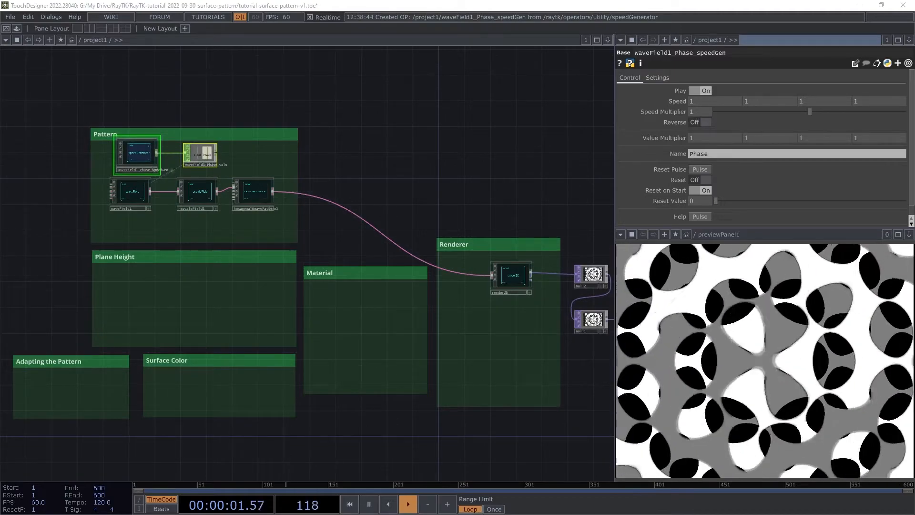
- Arrange the speed generator and its Phase values node neatly above the waveField inside the Pattern box
{"action": "scroll", "coordinate": [205, 190], "scroll_direction": "up", "scroll_amount": 6}
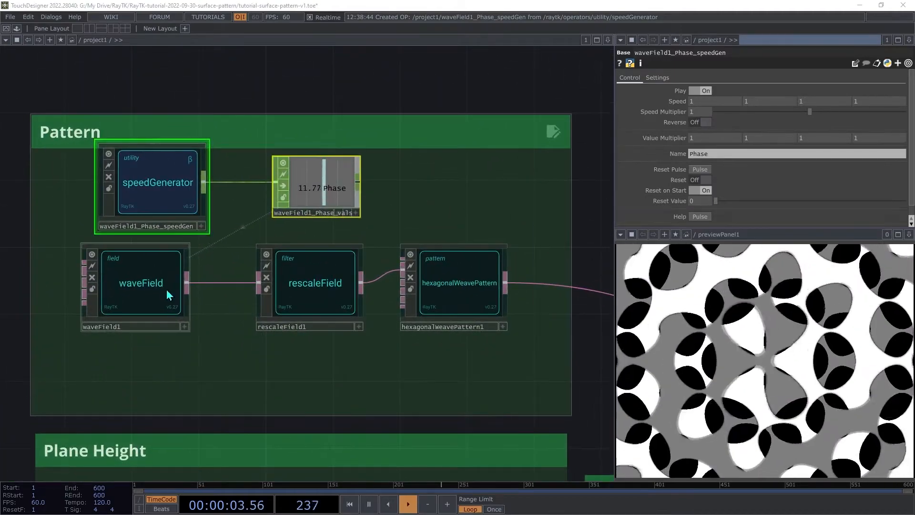
{"action": "left_click", "coordinate": [143, 291]}
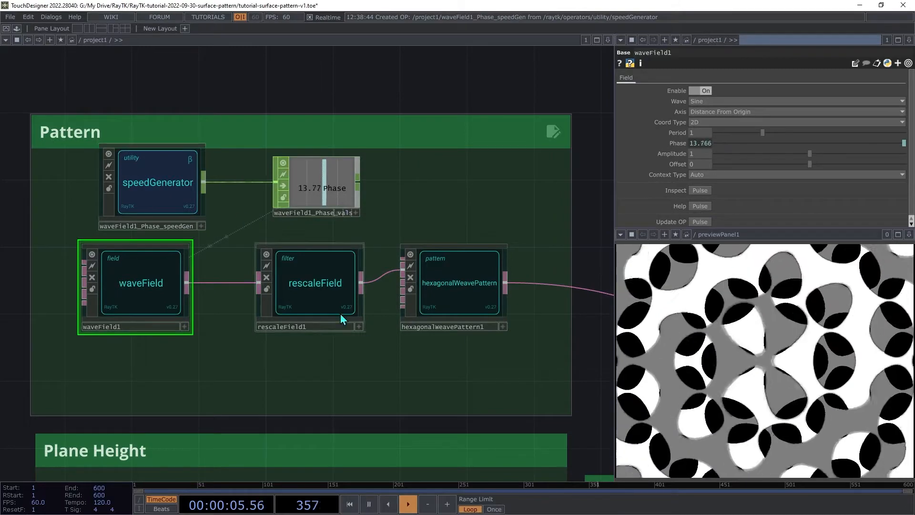
{"action": "left_click_drag", "start_coordinate": [472, 385], "coordinate": [82, 191]}
{"action": "left_click_drag", "start_coordinate": [162, 195], "coordinate": [150, 216]}
{"action": "left_click", "coordinate": [505, 202]}
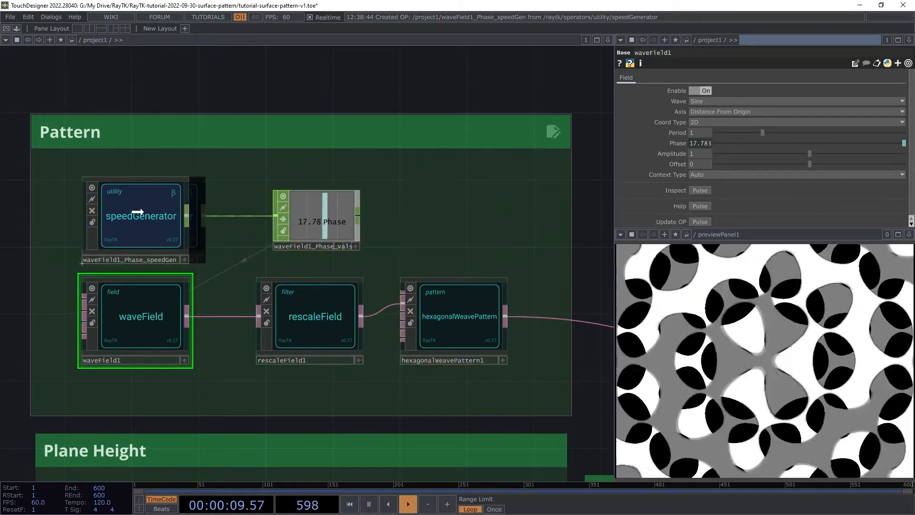
{"action": "left_click_drag", "start_coordinate": [306, 239], "coordinate": [265, 235]}
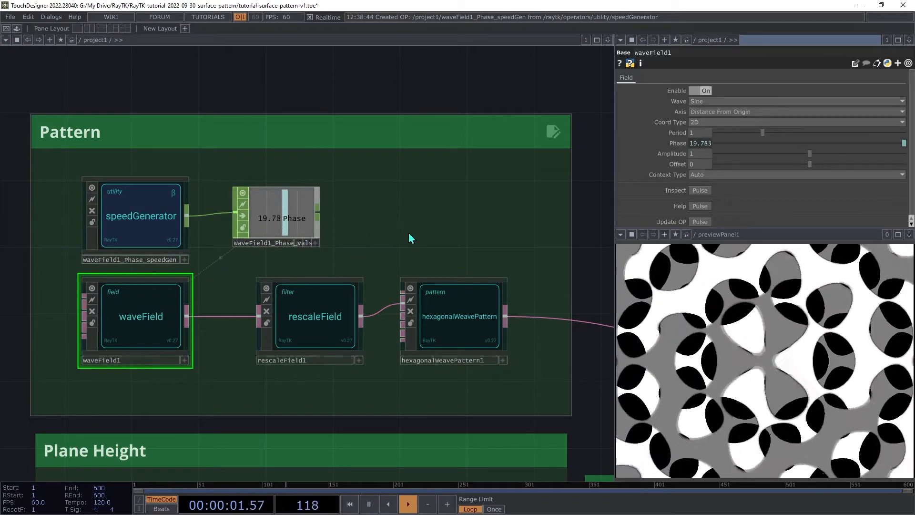
- Set the speed generator's Speed Multiplier to 0.1 and turn Reverse on
{"action": "left_click", "coordinate": [148, 196]}
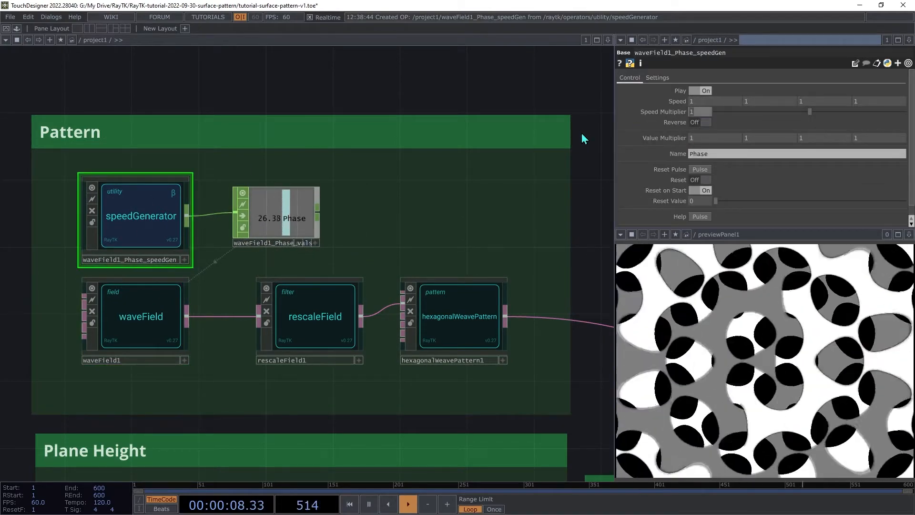
{"action": "type", "text": "0.01"}
{"action": "key", "text": "BackSpace"}
{"action": "key", "text": "BackSpace"}
{"action": "type", "text": "1"}
{"action": "key", "text": "Tab"}
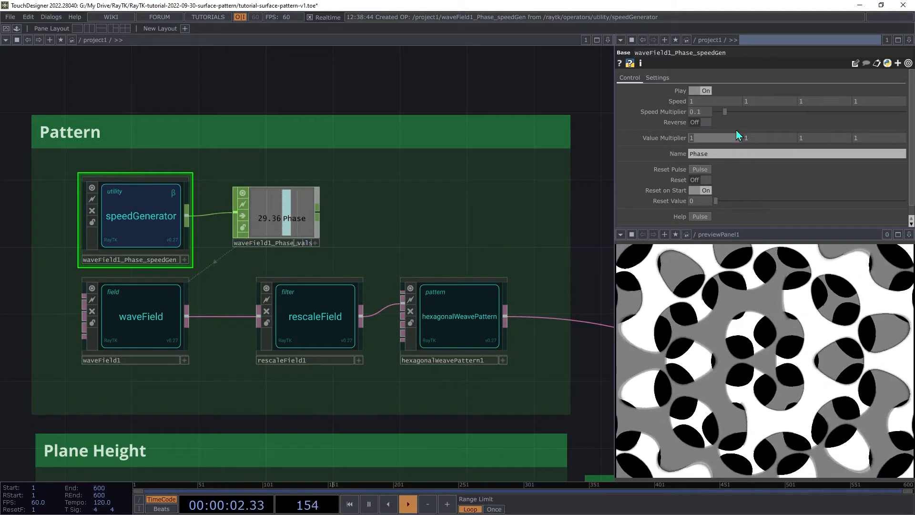
{"action": "left_click", "coordinate": [706, 123]}
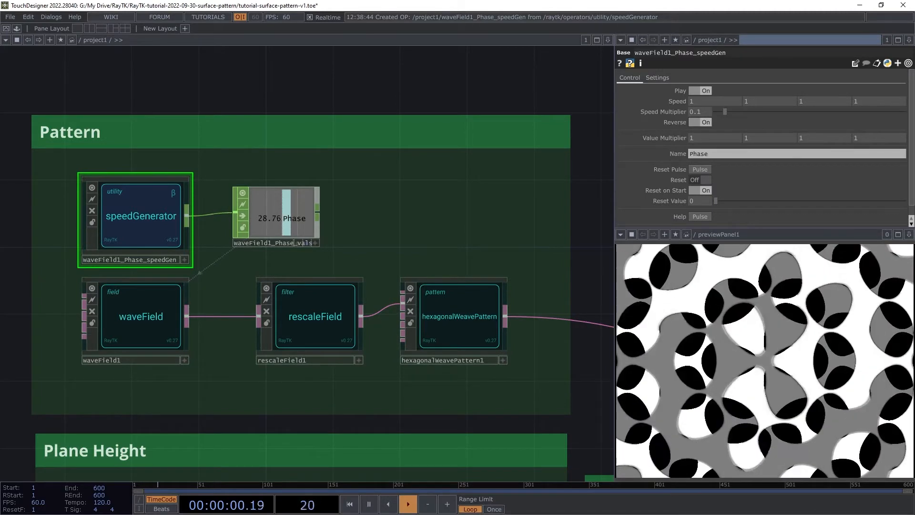
- Set the waveField's Period to 3
{"action": "left_click", "coordinate": [141, 316]}
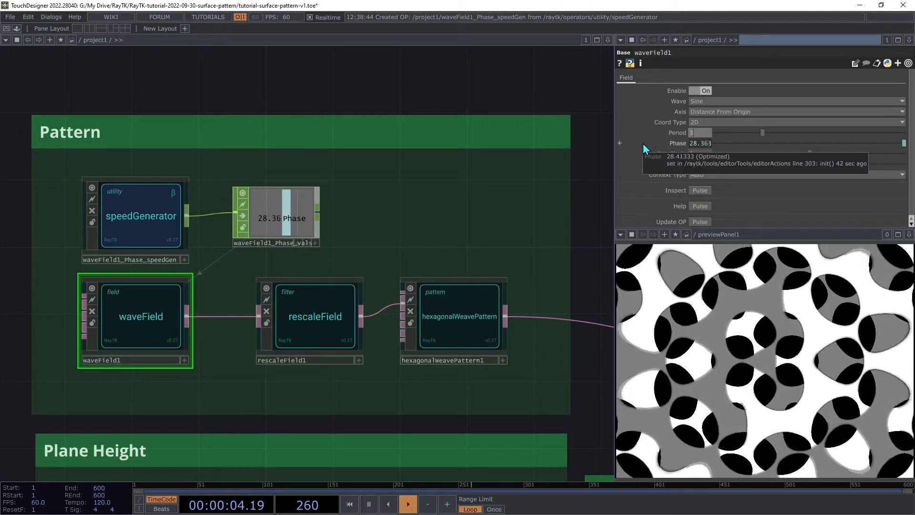
{"action": "type", "text": "3"}
{"action": "key", "text": "Tab"}
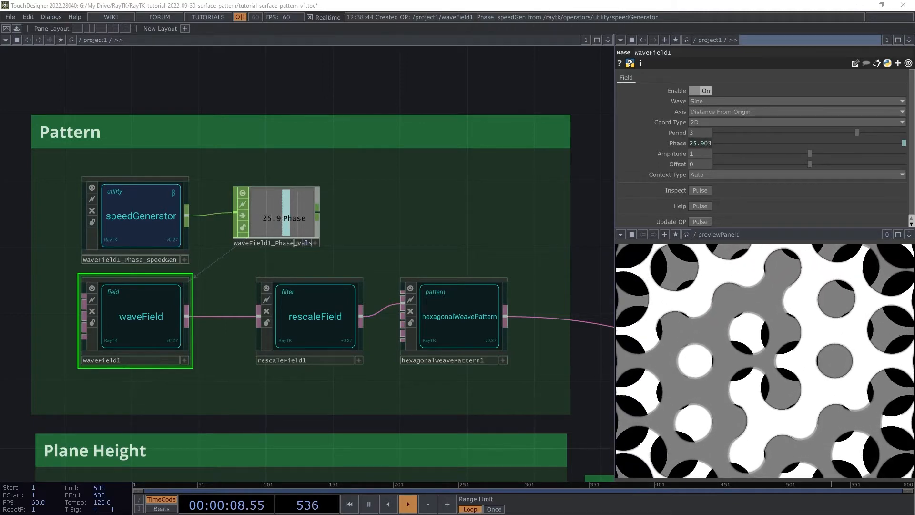
- Add a raymarchRender3D inside the Renderer box and connect its output to the lower null
{"action": "left_click_drag", "start_coordinate": [548, 415], "coordinate": [167, 209]}
{"action": "scroll", "coordinate": [456, 323], "scroll_direction": "down", "scroll_amount": 2}
{"action": "left_click_drag", "start_coordinate": [606, 358], "coordinate": [456, 323]}
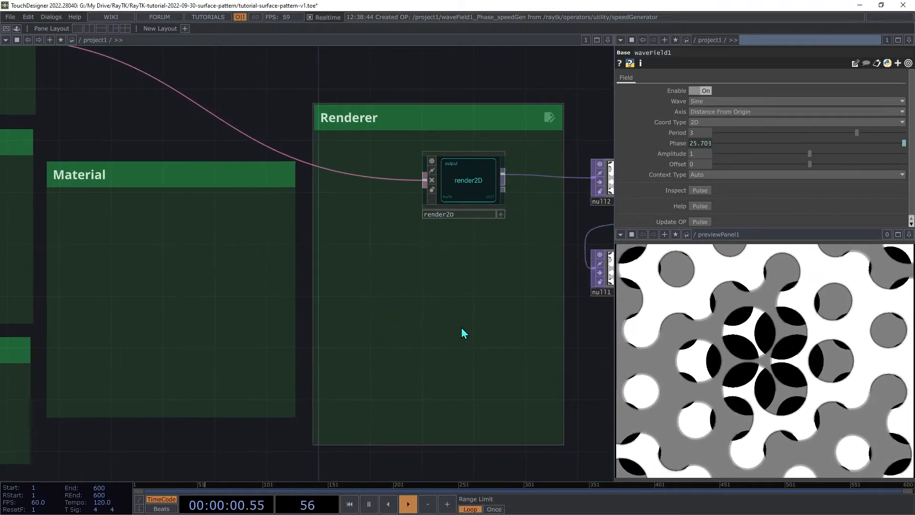
{"action": "key", "text": "alt+r"}
{"action": "type", "text": "raym"}
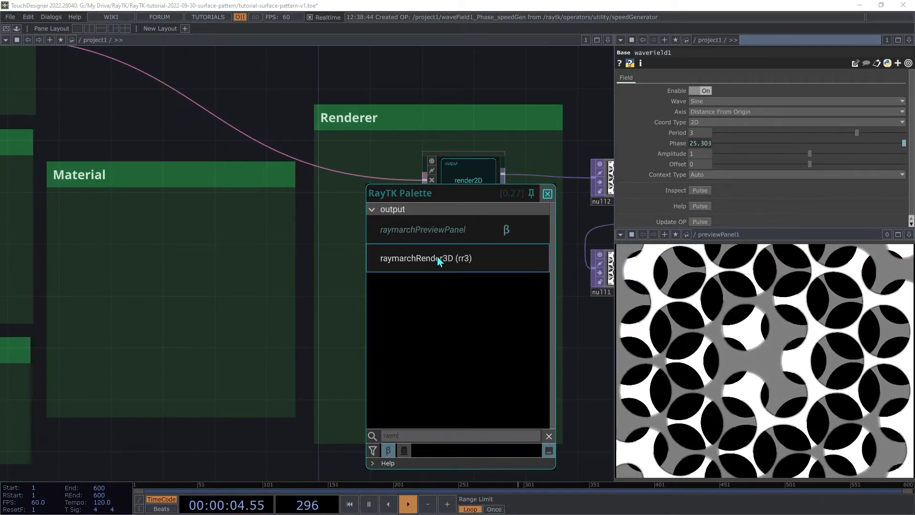
{"action": "left_click", "coordinate": [437, 256]}
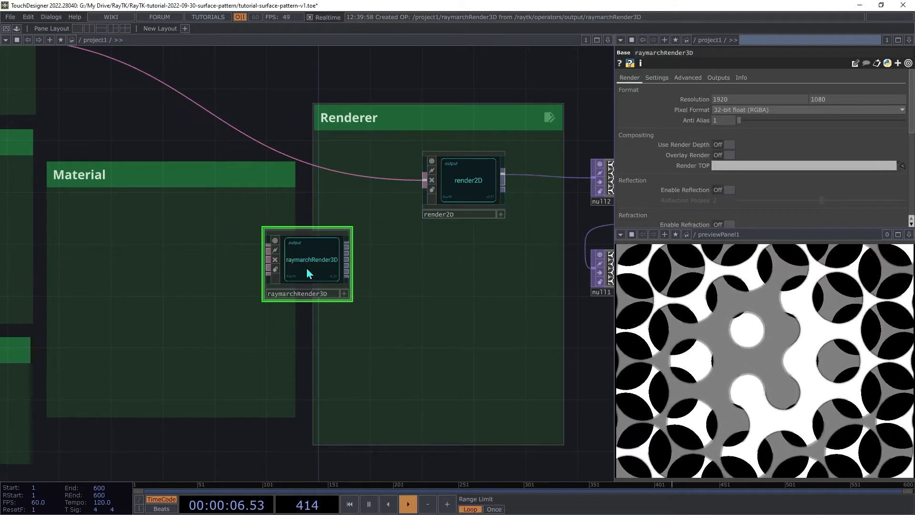
{"action": "left_click_drag", "start_coordinate": [307, 268], "coordinate": [464, 280]}
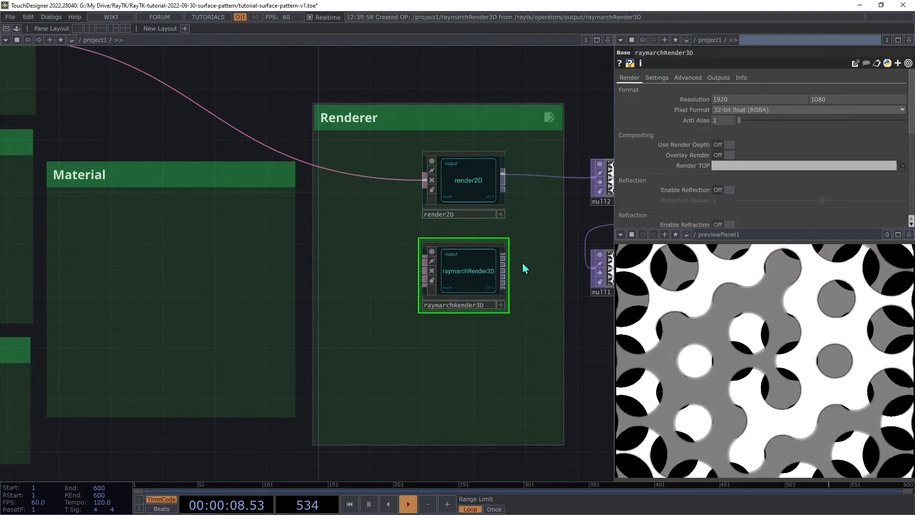
{"action": "left_click", "coordinate": [503, 256]}
{"action": "left_click", "coordinate": [593, 267]}
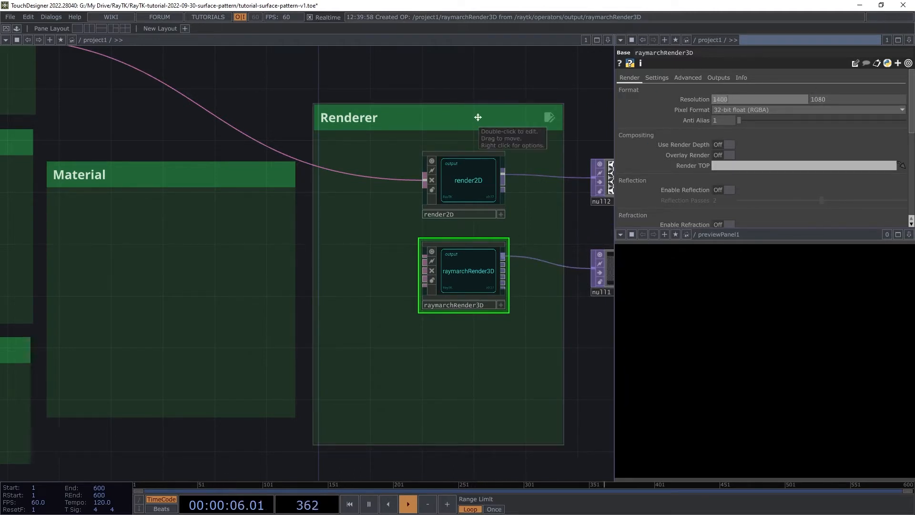
- Set the raymarchRender3D's resolution to 1400 by 1100
{"action": "key", "text": "Tab"}
{"action": "type", "text": "1100"}
{"action": "key", "text": "Tab"}
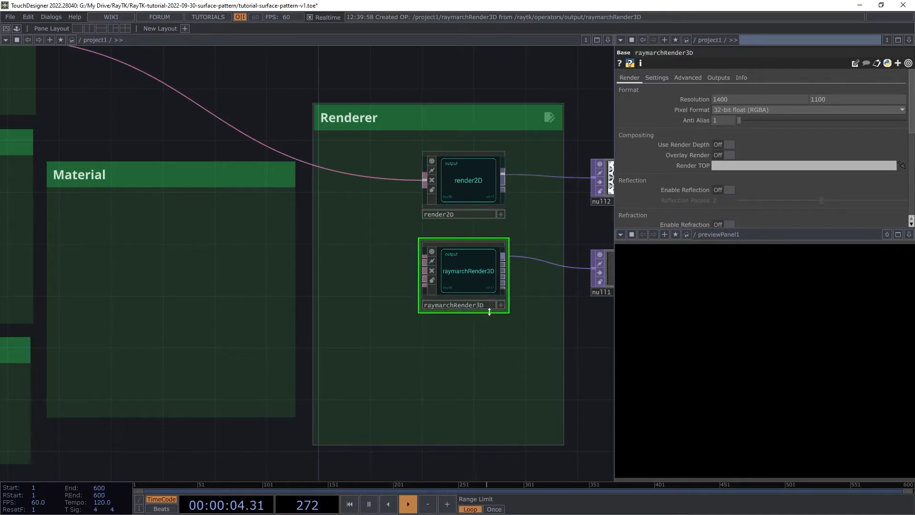
- Add a look-at camera and a point light connected to the raymarchRender3D
{"action": "right_click", "coordinate": [372, 295]}
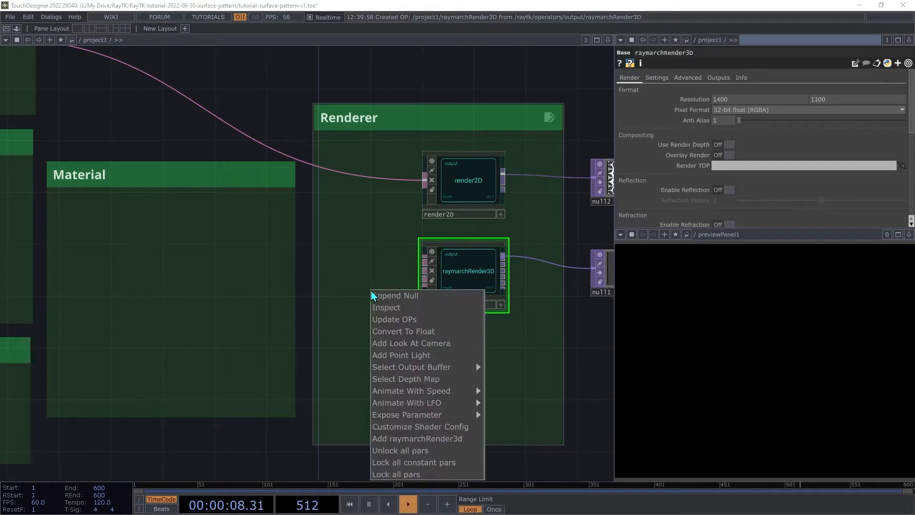
{"action": "left_click", "coordinate": [403, 343]}
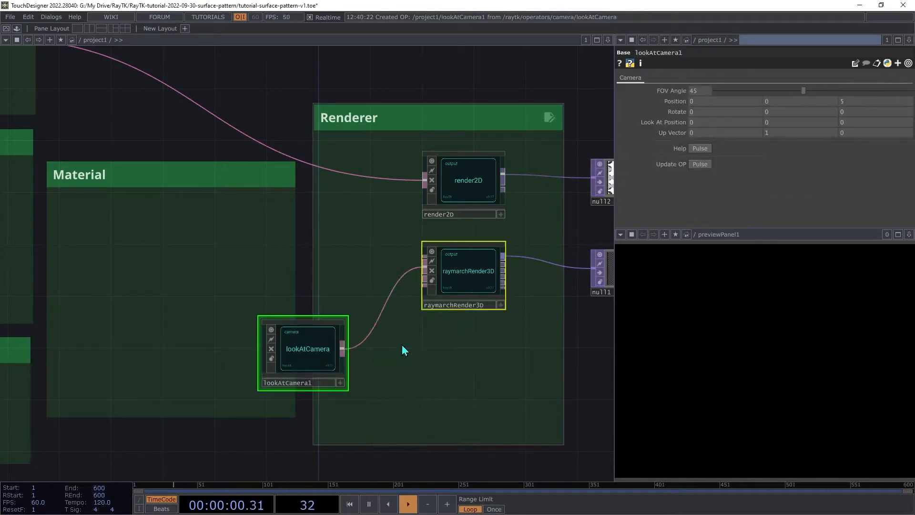
{"action": "left_click", "coordinate": [466, 275]}
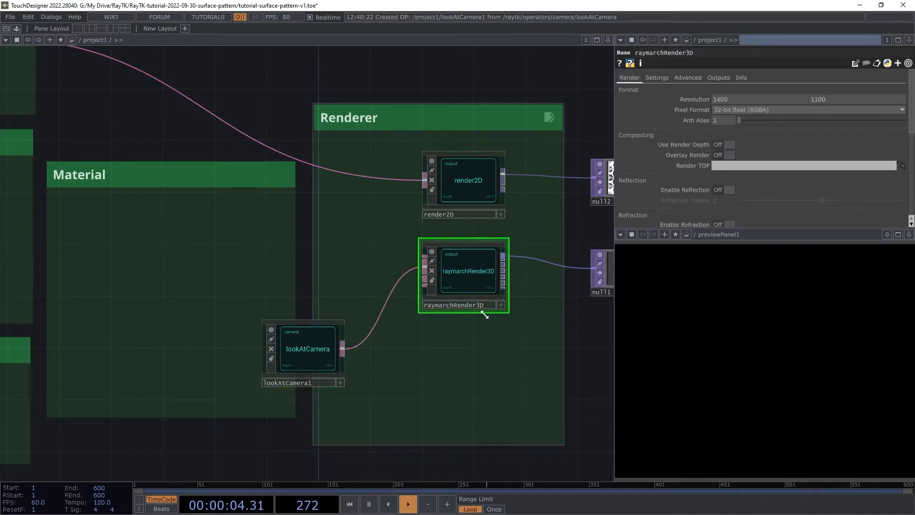
{"action": "right_click", "coordinate": [459, 334]}
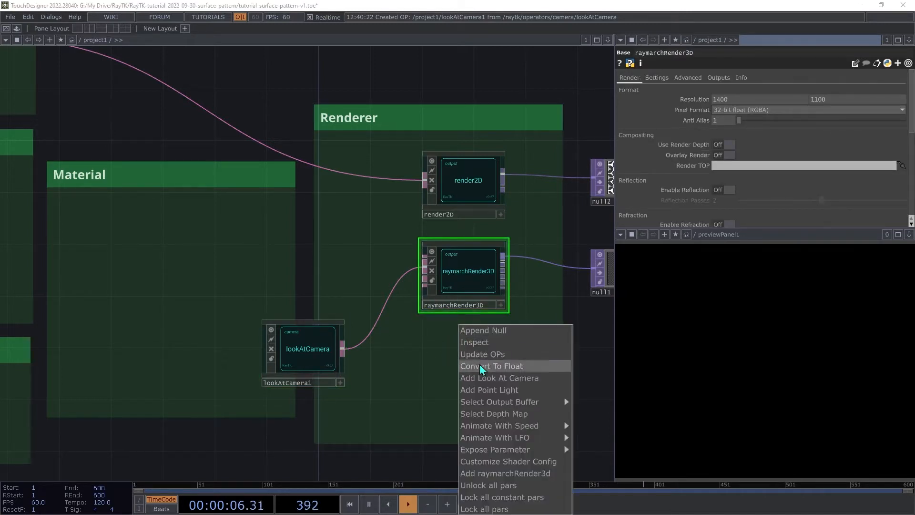
{"action": "left_click", "coordinate": [511, 389]}
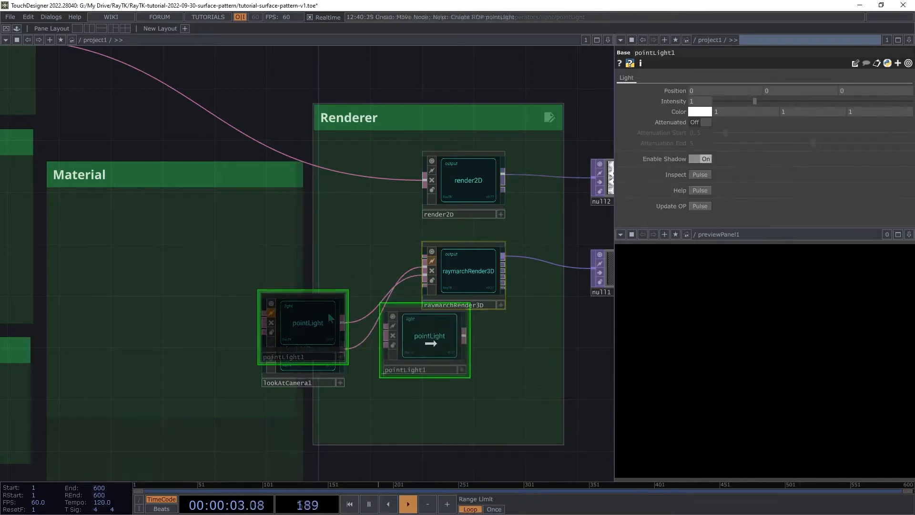
- Arrange the camera and point light nodes to the left of the raymarchRender3D inside the Renderer box
{"action": "left_click_drag", "start_coordinate": [429, 336], "coordinate": [412, 392]}
{"action": "left_click_drag", "start_coordinate": [307, 344], "coordinate": [370, 289]}
{"action": "left_click_drag", "start_coordinate": [473, 275], "coordinate": [524, 289]}
{"action": "left_click_drag", "start_coordinate": [368, 300], "coordinate": [406, 313]}
{"action": "left_click_drag", "start_coordinate": [519, 293], "coordinate": [508, 300]}
- Set the look-at camera's FOV Angle to 80 and its Position Y to 4
{"action": "left_click", "coordinate": [397, 307]}
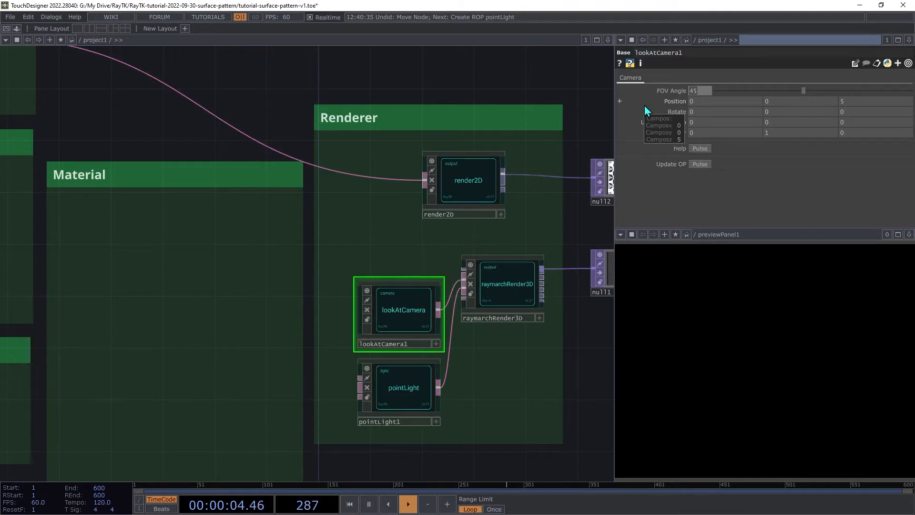
{"action": "type", "text": "80"}
{"action": "key", "text": "Tab"}
{"action": "key", "text": "Tab"}
{"action": "type", "text": "4"}
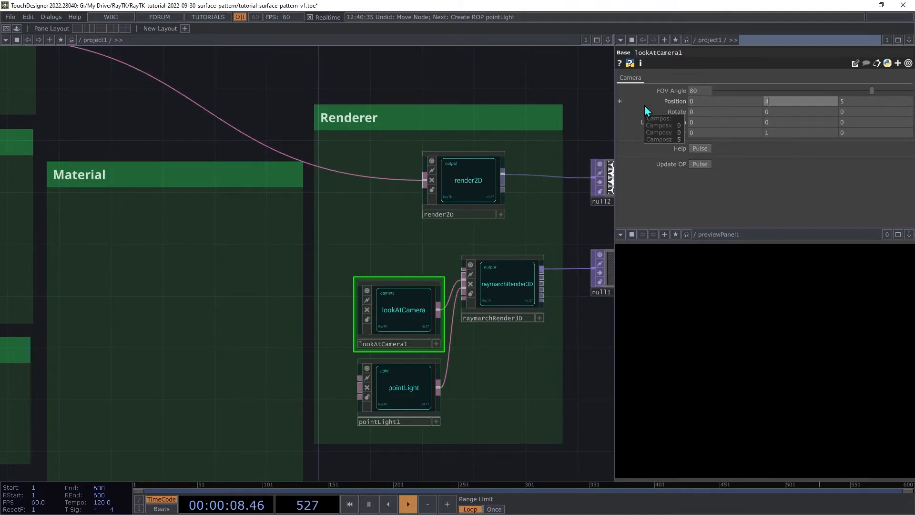
{"action": "key", "text": "Tab"}
{"action": "key", "text": "Tab"}
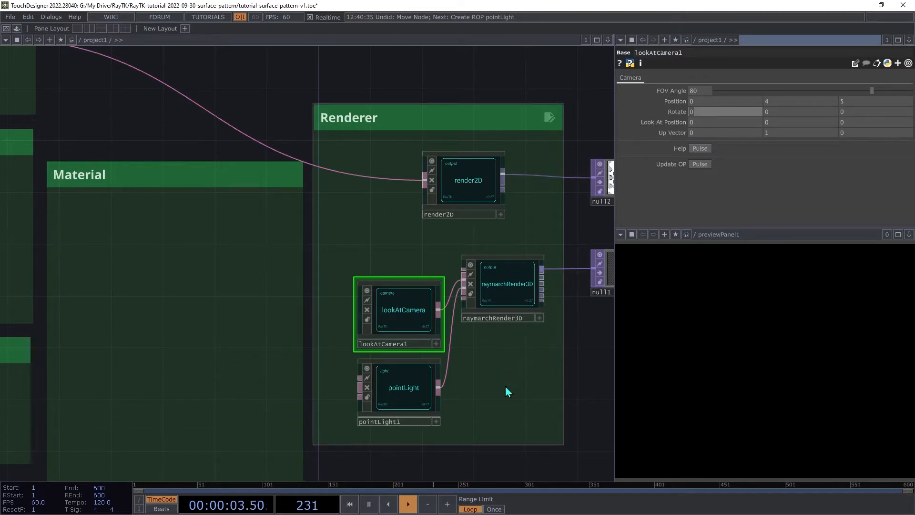
- Set the point light's Position to 5, 8, -1
{"action": "left_click", "coordinate": [379, 387]}
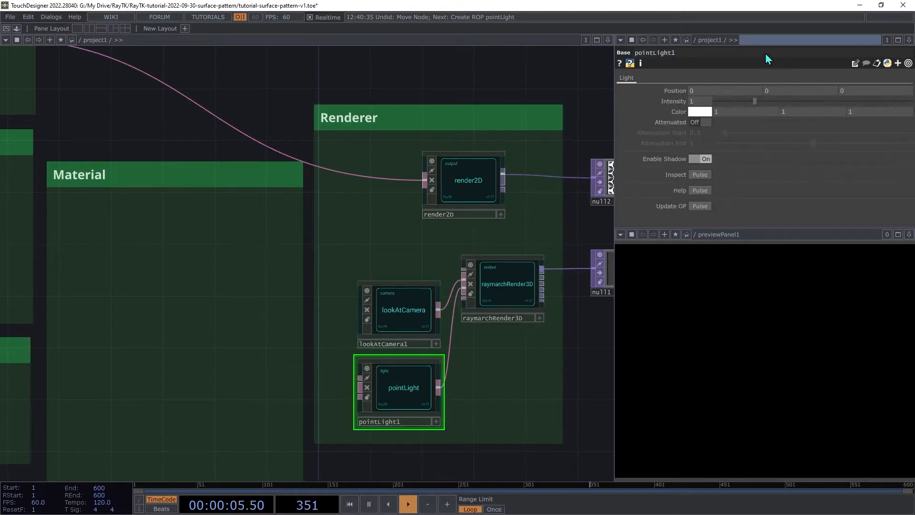
{"action": "left_click", "coordinate": [708, 95]}
{"action": "type", "text": "5"}
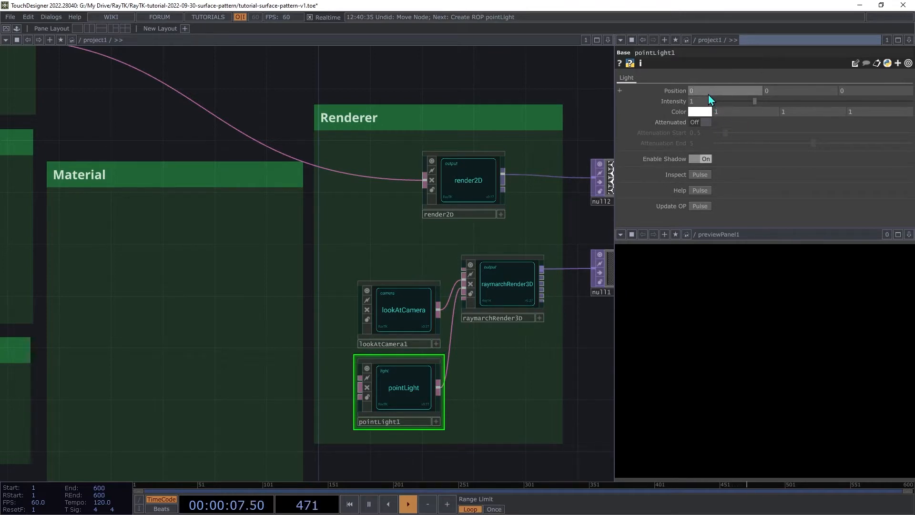
{"action": "key", "text": "Tab"}
{"action": "type", "text": "8"}
{"action": "key", "text": "Tab"}
{"action": "type", "text": "-1"}
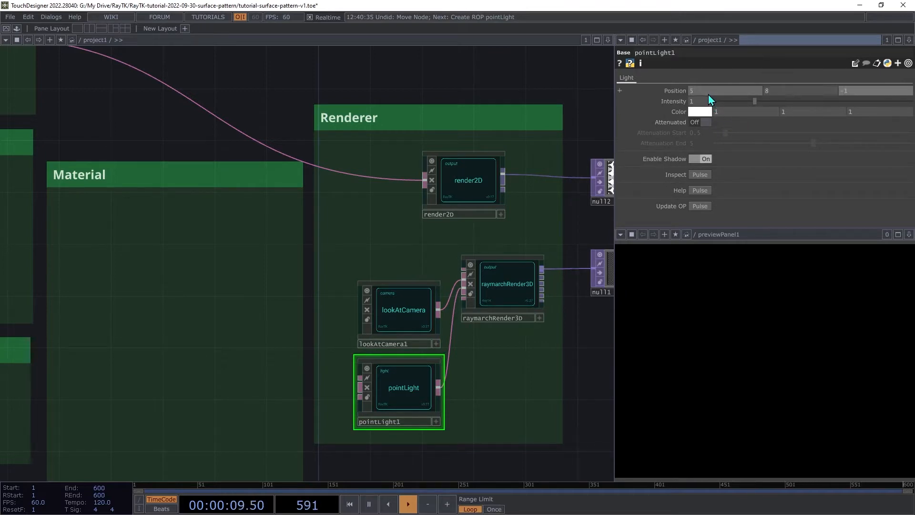
{"action": "key", "text": "Tab"}
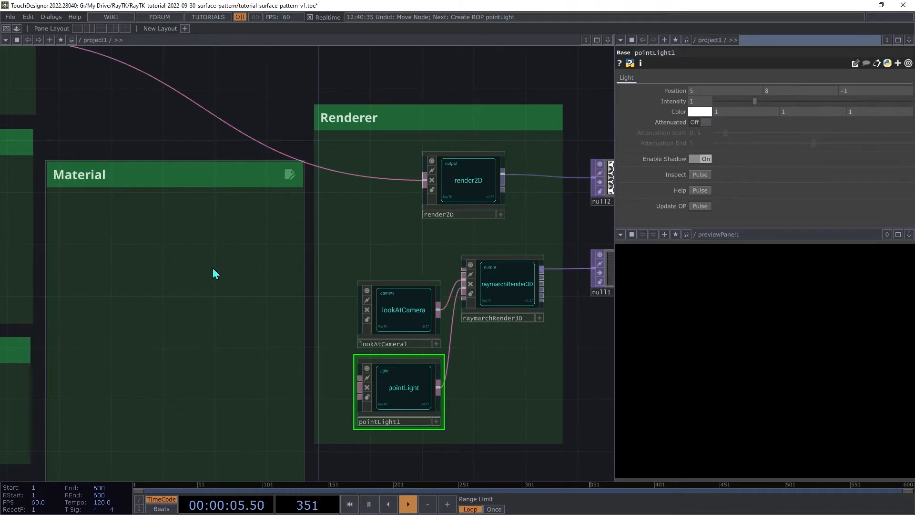
- Add a planeSdf from the RayTK palette and connect it to the raymarchRender3D
{"action": "key", "text": "alt+r"}
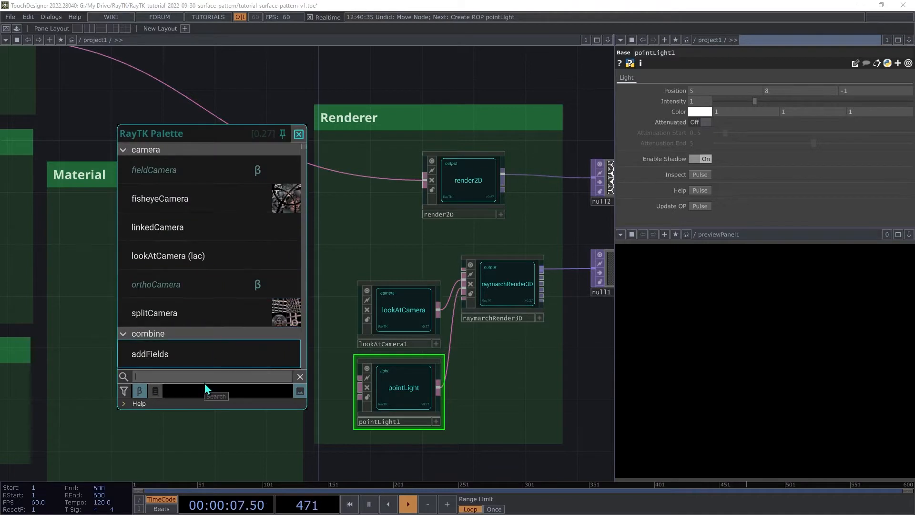
{"action": "type", "text": "plan"}
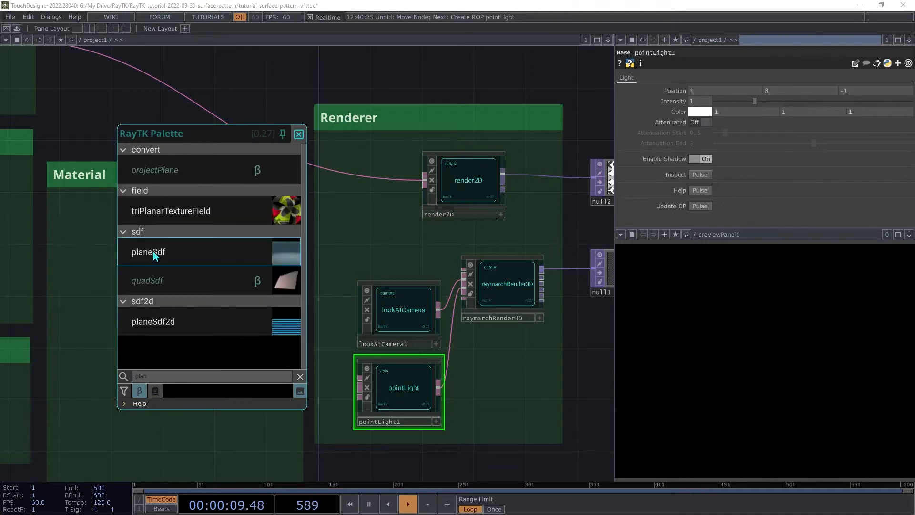
{"action": "left_click", "coordinate": [153, 251]}
{"action": "left_click_drag", "start_coordinate": [350, 257], "coordinate": [453, 262]}
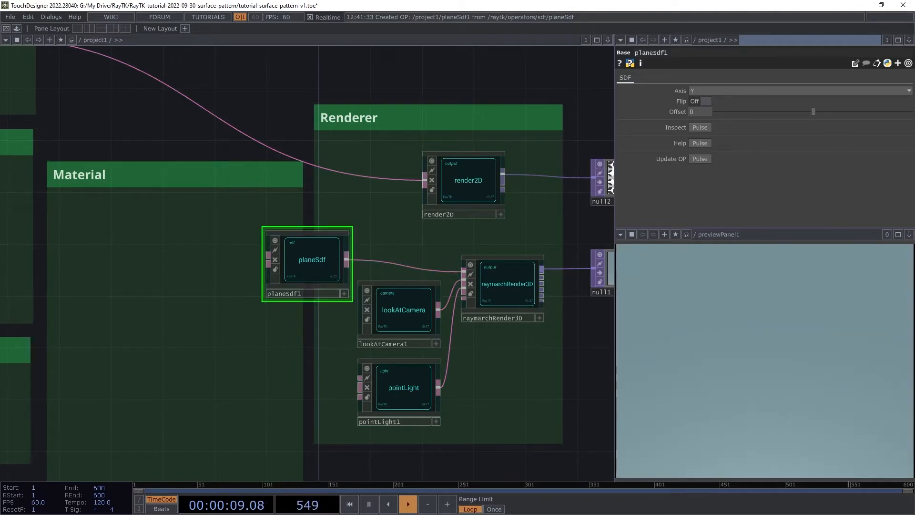
- Move the planeSdf into the Plane Height box
{"action": "scroll", "coordinate": [393, 420], "scroll_direction": "down", "scroll_amount": 5}
{"action": "scroll", "coordinate": [438, 334], "scroll_direction": "down", "scroll_amount": 2}
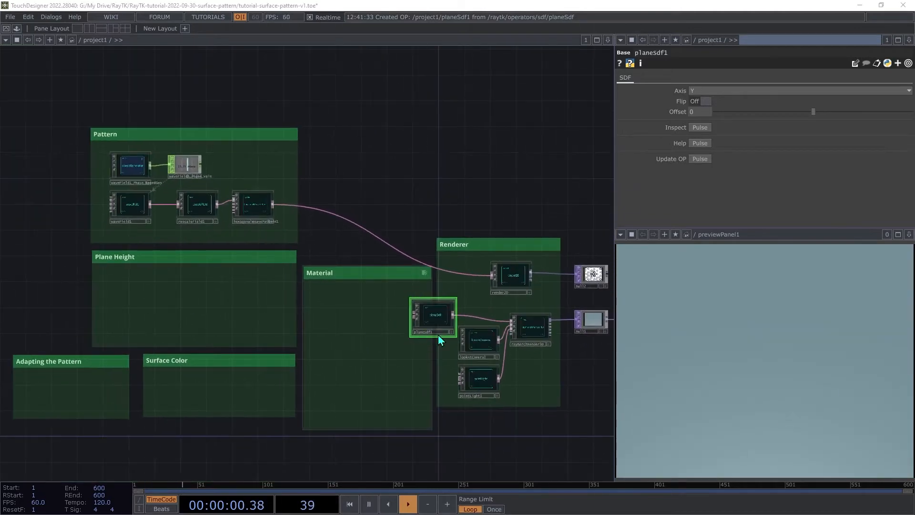
{"action": "left_click_drag", "start_coordinate": [428, 312], "coordinate": [255, 301]}
{"action": "scroll", "coordinate": [95, 355], "scroll_direction": "up", "scroll_amount": 5}
{"action": "left_click_drag", "start_coordinate": [96, 355], "coordinate": [190, 315]}
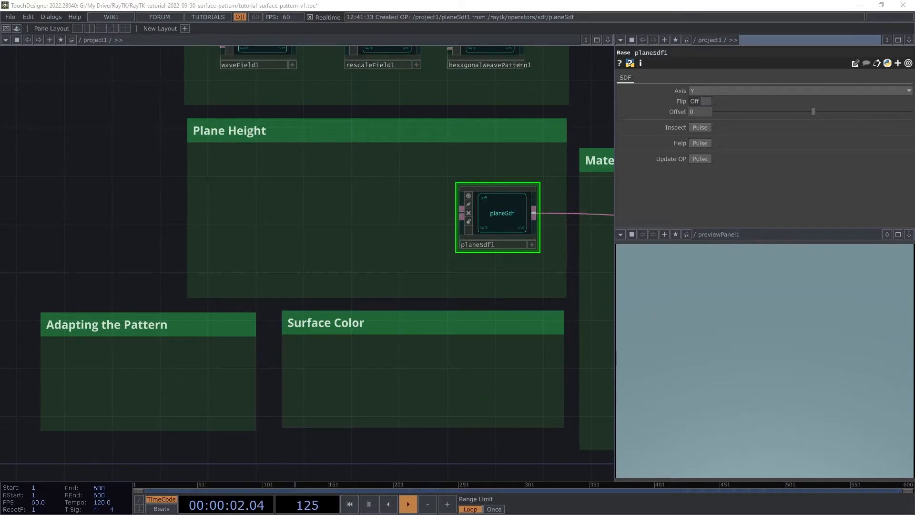
- Connect the hexagonalWeavePattern's output to the planeSdf's Offset Field input
{"action": "scroll", "coordinate": [348, 152], "scroll_direction": "down", "scroll_amount": 4}
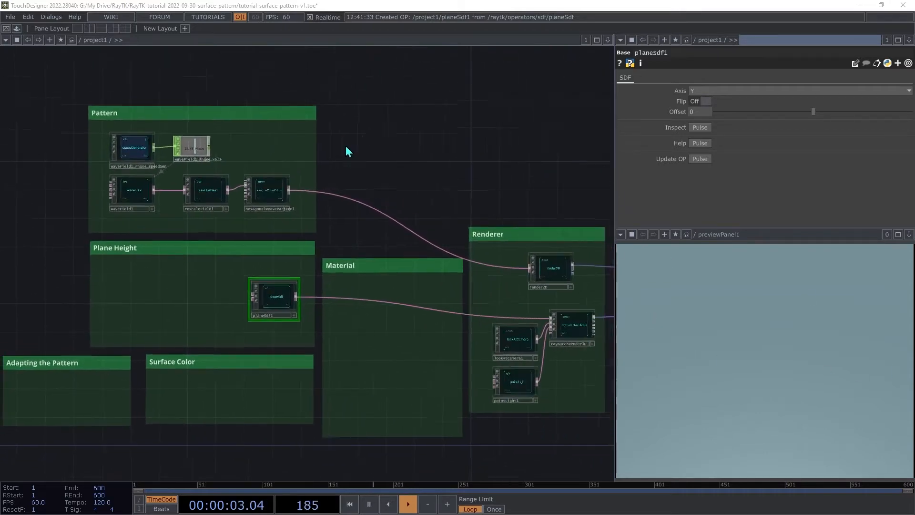
{"action": "scroll", "coordinate": [347, 151], "scroll_direction": "down", "scroll_amount": 1}
{"action": "left_click_drag", "start_coordinate": [348, 152], "coordinate": [327, 168]}
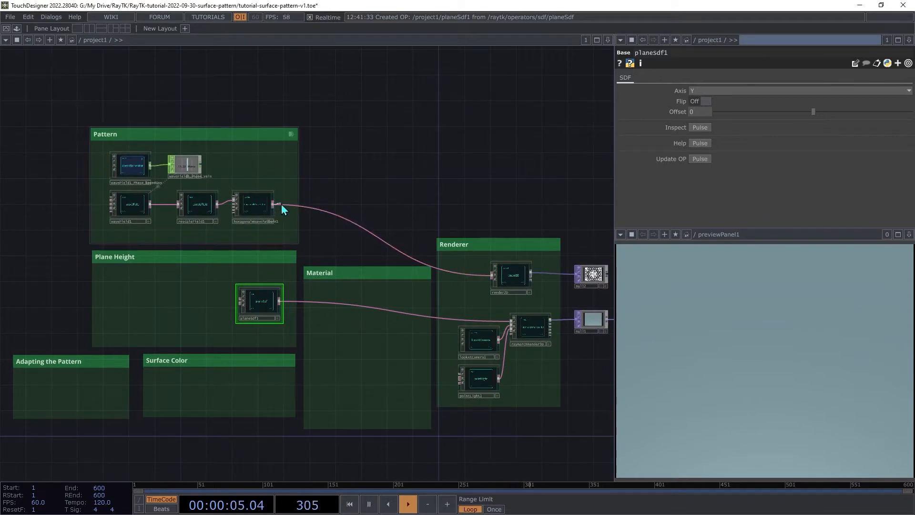
{"action": "left_click_drag", "start_coordinate": [274, 205], "coordinate": [238, 305]}
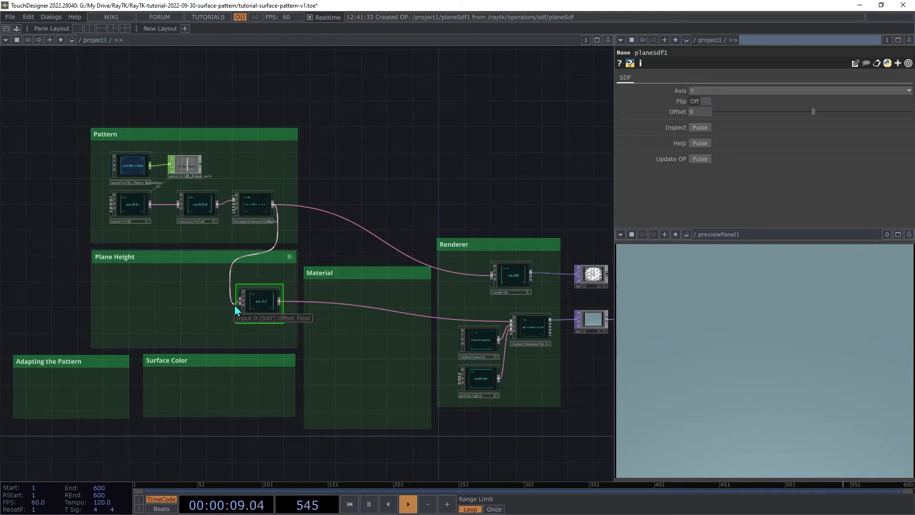
- Finish wiring the pattern to the planeSdf and insert a vectorToFloat from the RayTK palette between them in the Plane Height box
{"action": "left_click", "coordinate": [237, 308]}
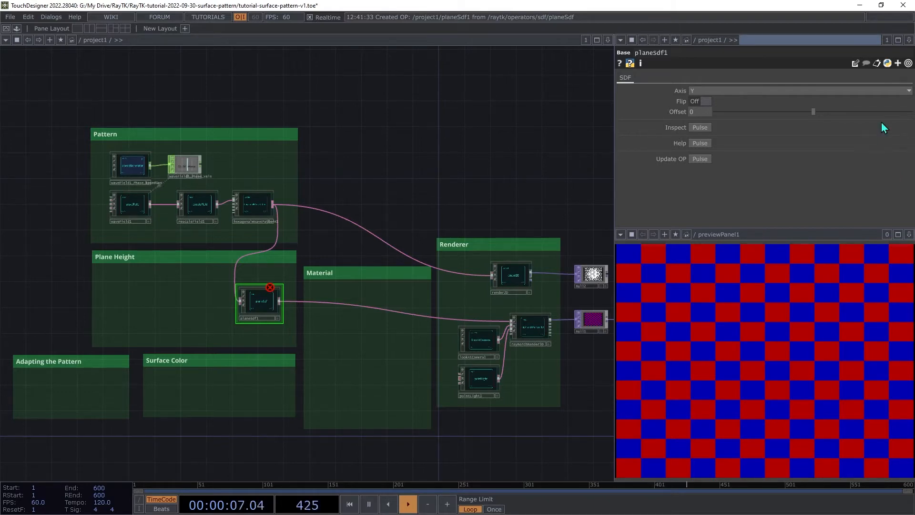
{"action": "left_click", "coordinate": [265, 204]}
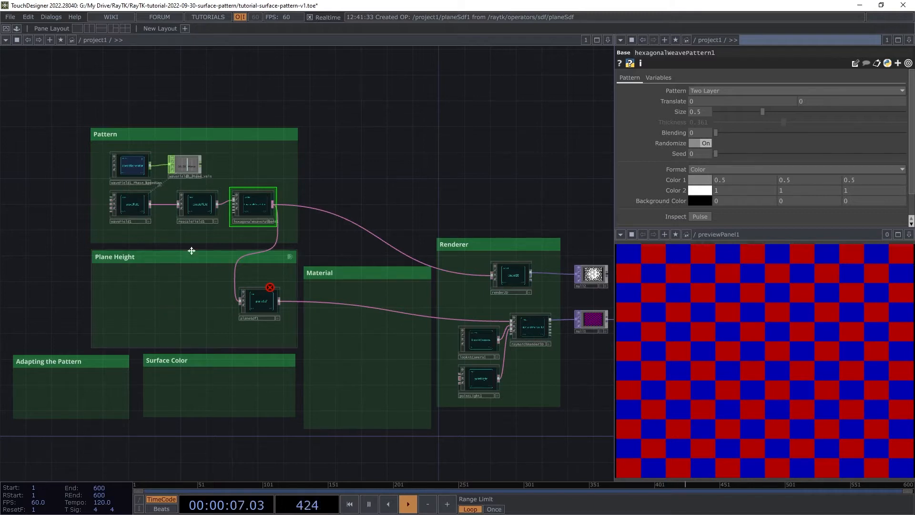
{"action": "key", "text": "ctrl+b"}
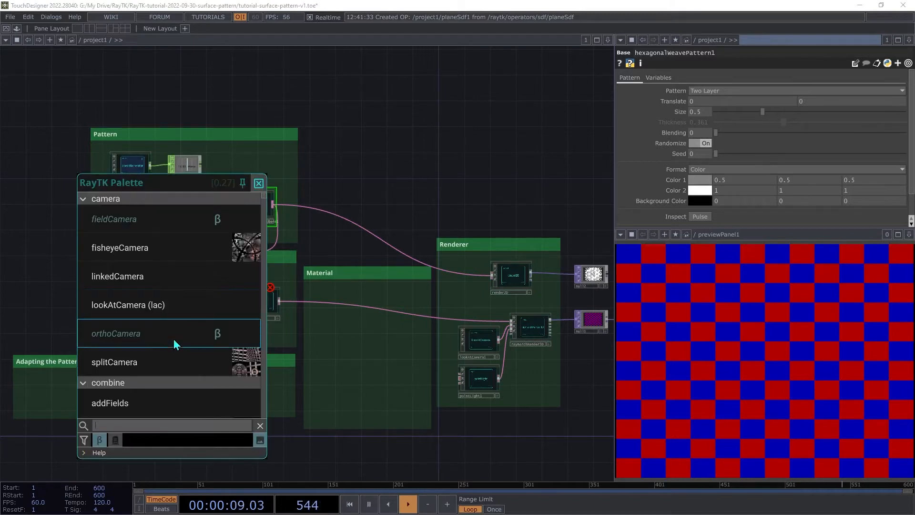
{"action": "type", "text": "vec"}
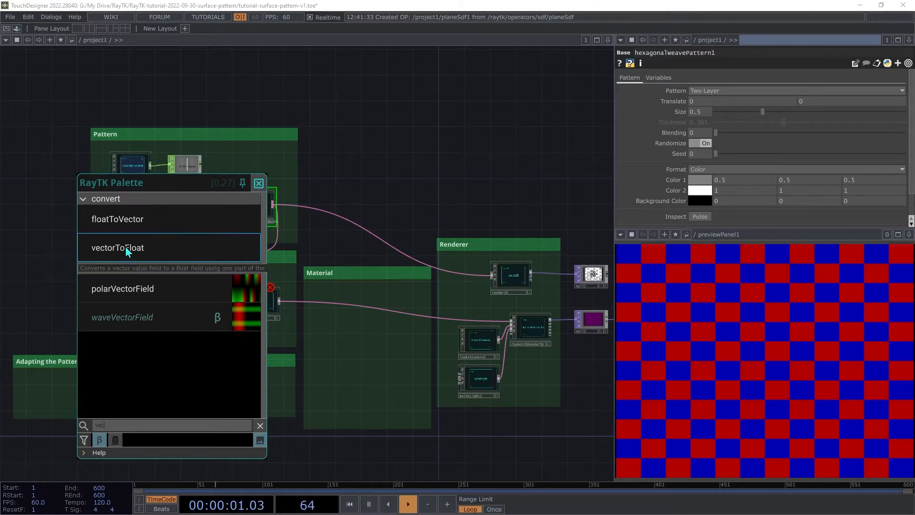
{"action": "left_click", "coordinate": [126, 248]}
{"action": "left_click_drag", "start_coordinate": [305, 269], "coordinate": [184, 314]}
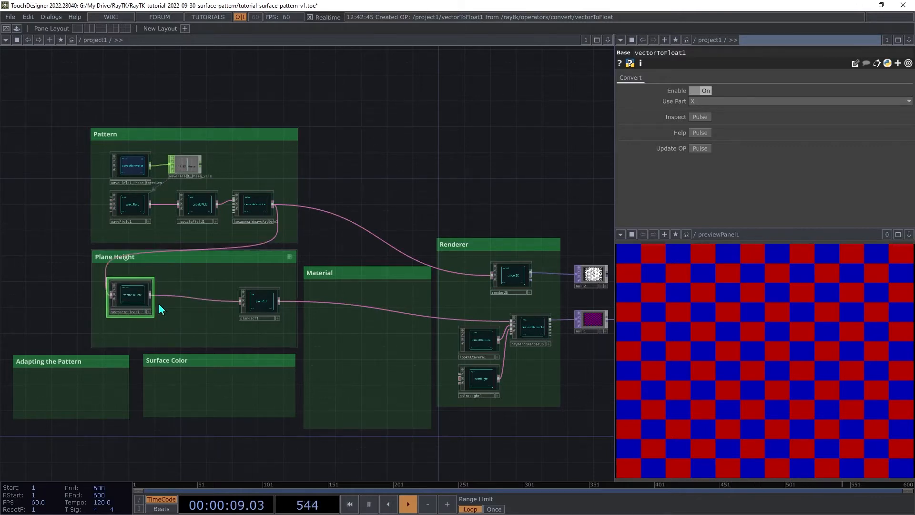
- Insert a projectPlane from the RayTK palette between the vectorToFloat and the planeSdf
{"action": "key", "text": "alt+r"}
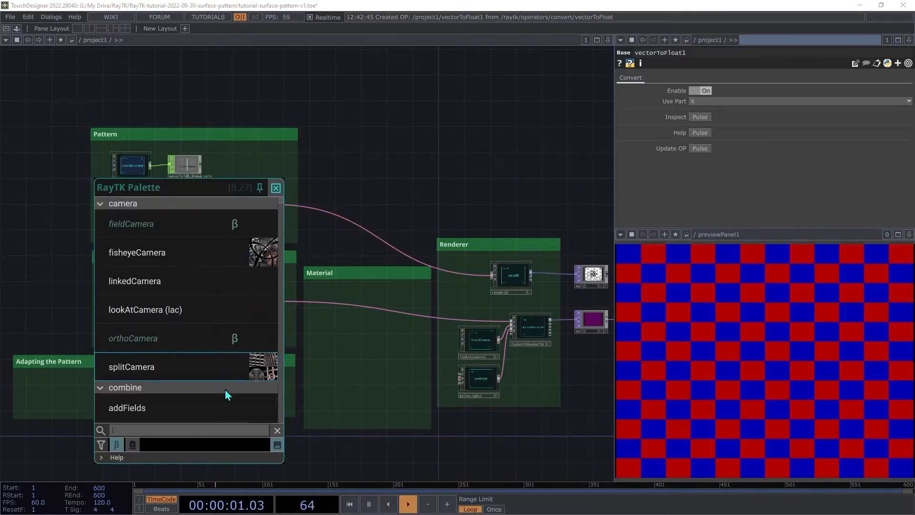
{"action": "type", "text": "proj"}
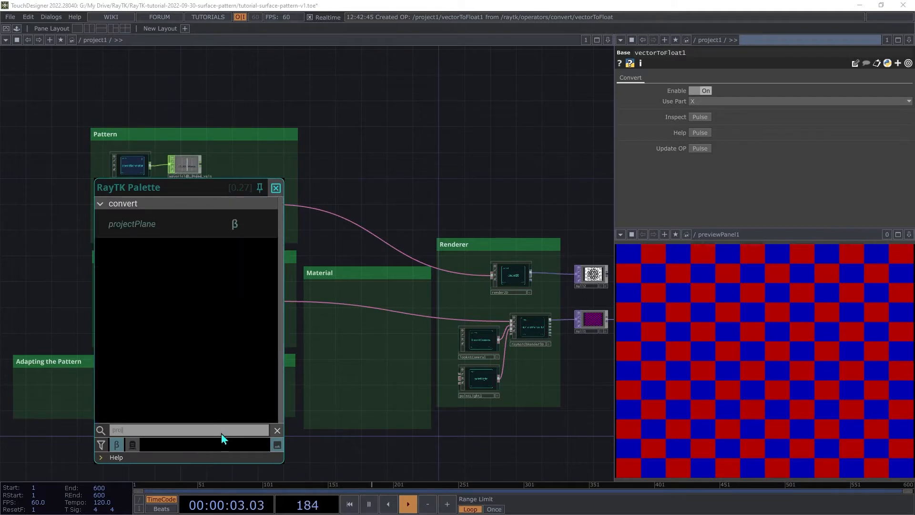
{"action": "left_click", "coordinate": [157, 229]}
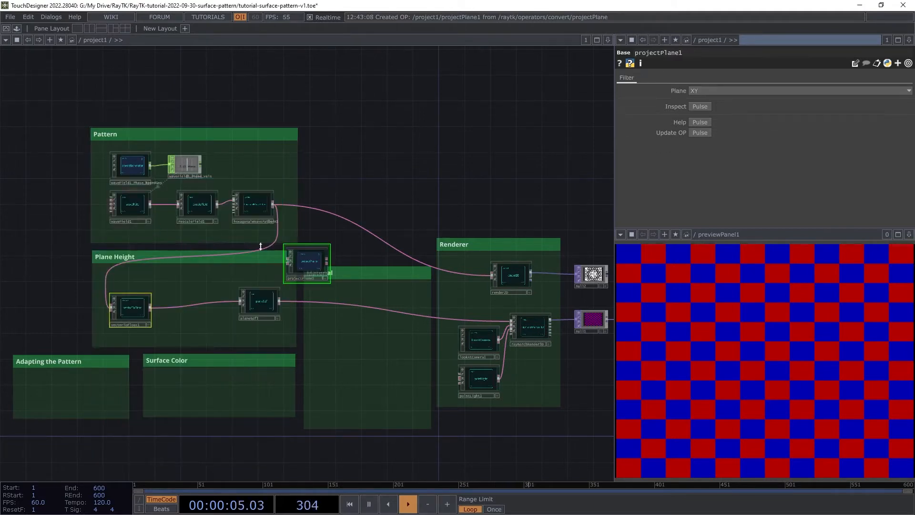
{"action": "left_click_drag", "start_coordinate": [305, 263], "coordinate": [184, 304]}
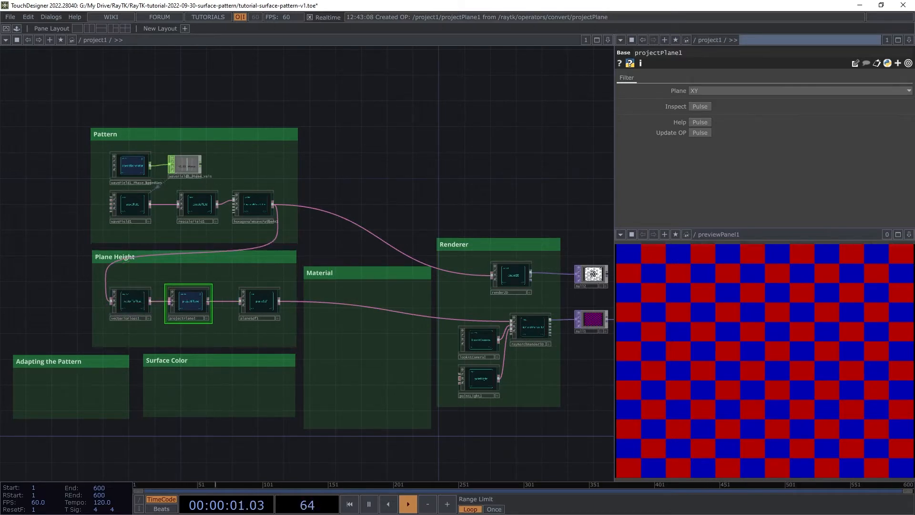
- Set the projectPlane's Plane to XZ
{"action": "scroll", "coordinate": [342, 213], "scroll_direction": "up", "scroll_amount": 5}
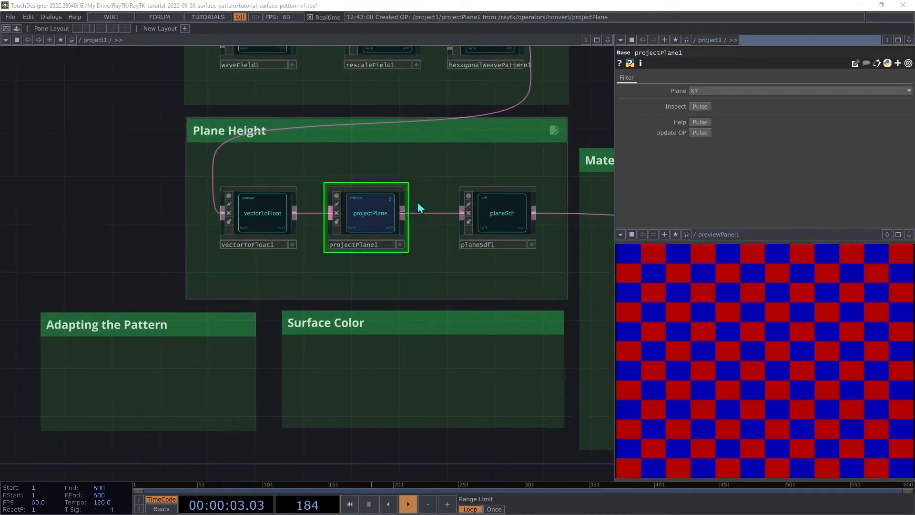
{"action": "left_click", "coordinate": [468, 241]}
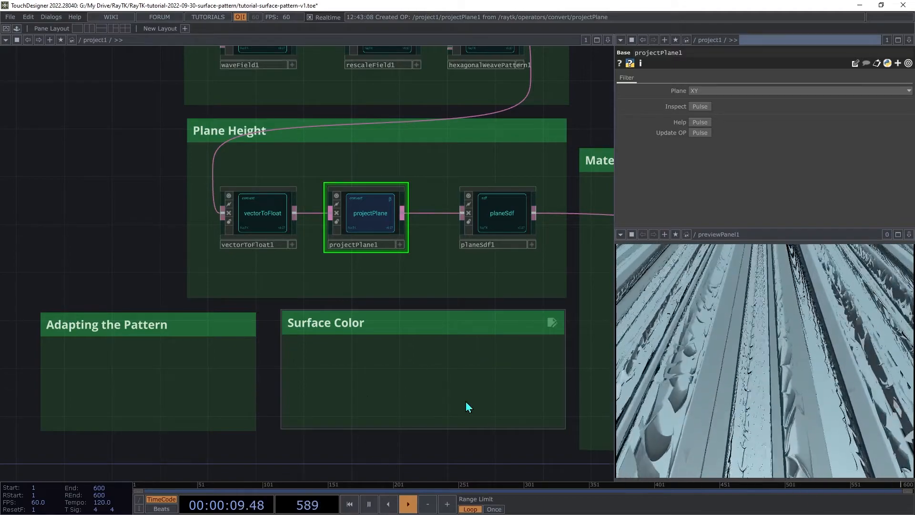
{"action": "left_click", "coordinate": [762, 91]}
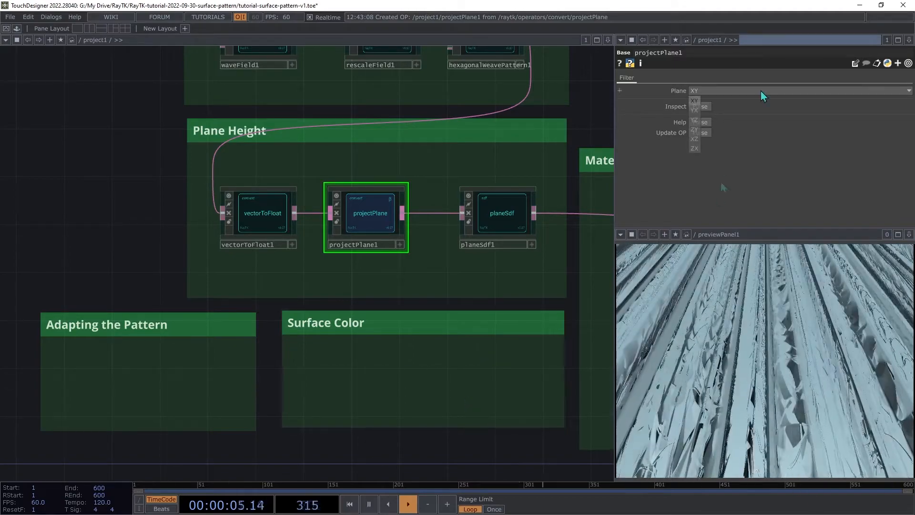
{"action": "left_click", "coordinate": [694, 139]}
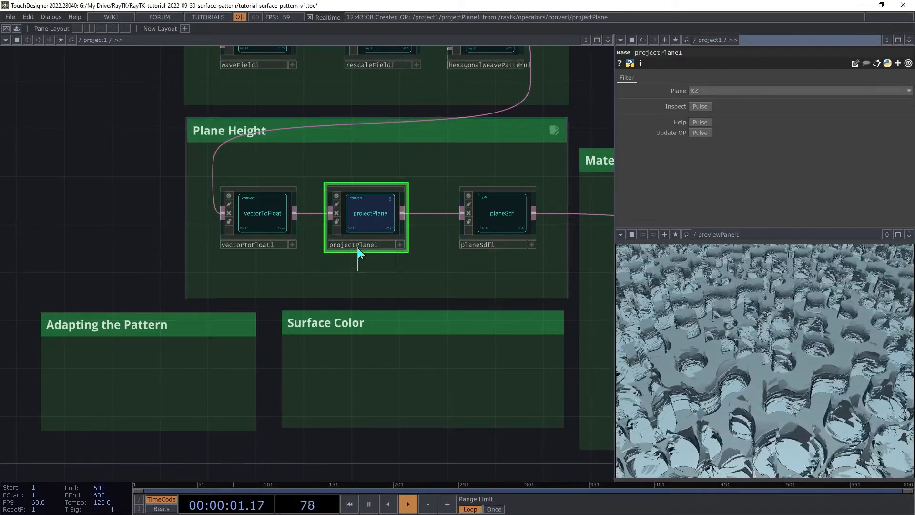
- Append a rescaleField after the projectPlane
{"action": "right_click", "coordinate": [362, 287]}
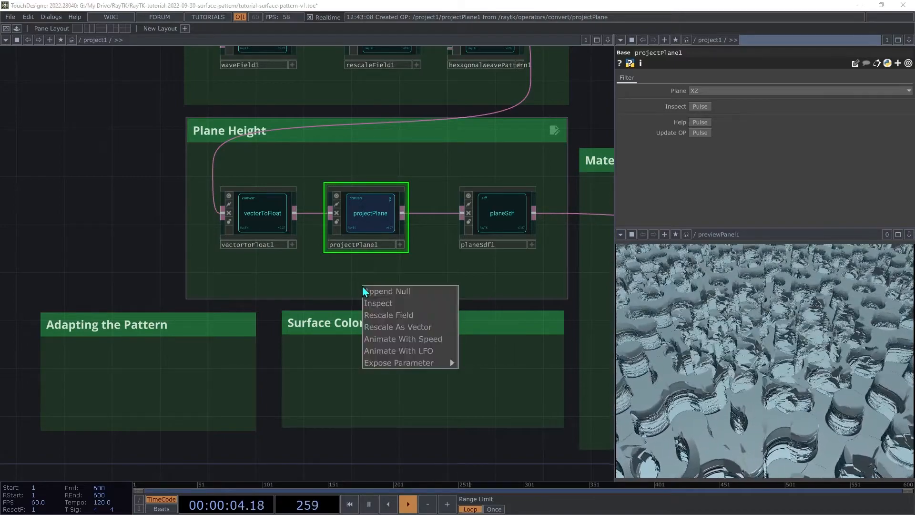
{"action": "left_click", "coordinate": [382, 316]}
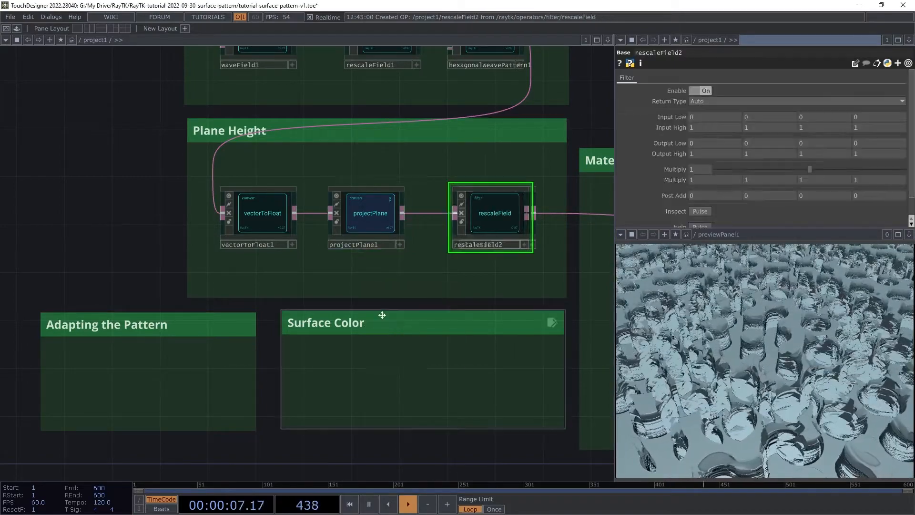
{"action": "left_click_drag", "start_coordinate": [496, 218], "coordinate": [418, 253]}
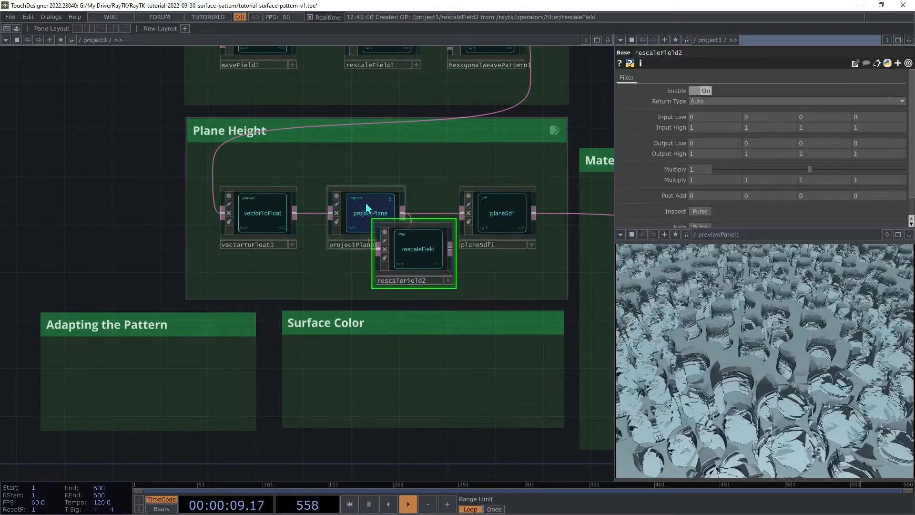
- Move the vectorToFloat and projectPlane into the Adapting the Pattern box and place the rescaleField beside the planeSdf
{"action": "right_click_drag", "start_coordinate": [424, 166], "coordinate": [263, 215]}
{"action": "left_click_drag", "start_coordinate": [264, 215], "coordinate": [92, 387]}
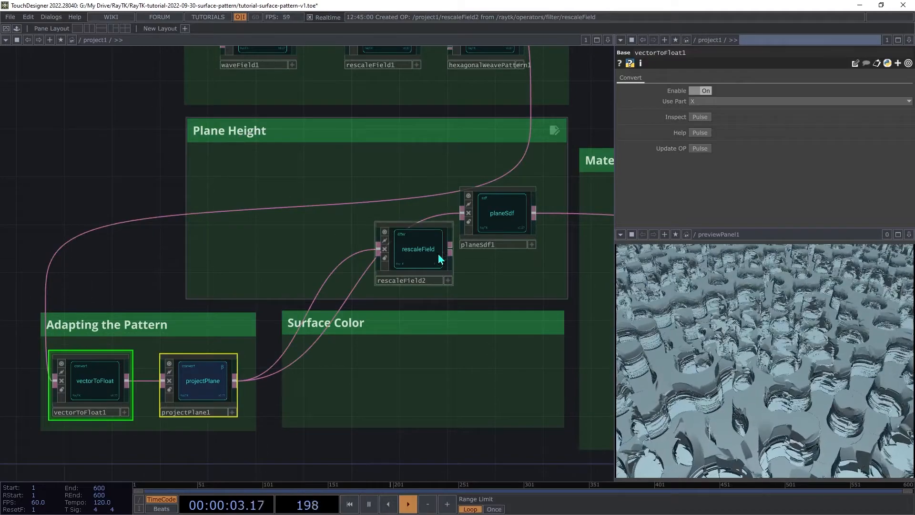
{"action": "left_click_drag", "start_coordinate": [443, 255], "coordinate": [462, 213]}
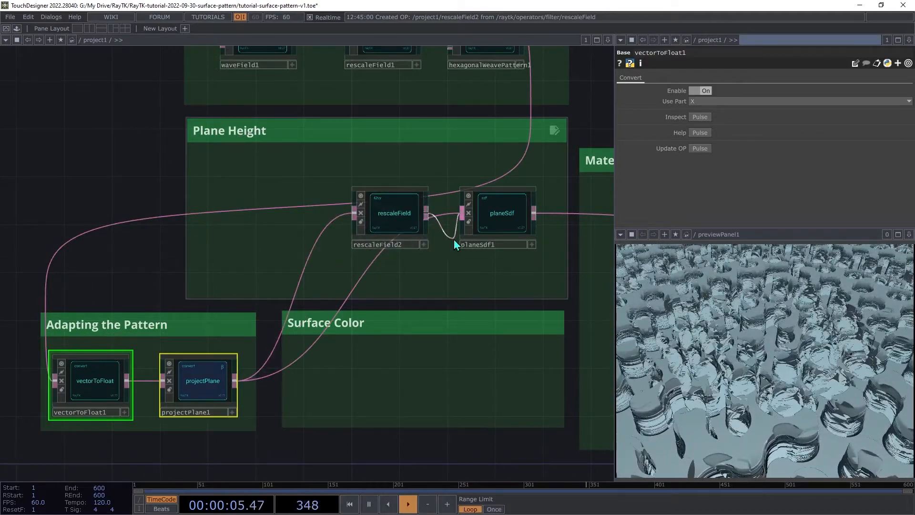
- Set the rescaleField's Multiply to 0.1
{"action": "left_click", "coordinate": [381, 229]}
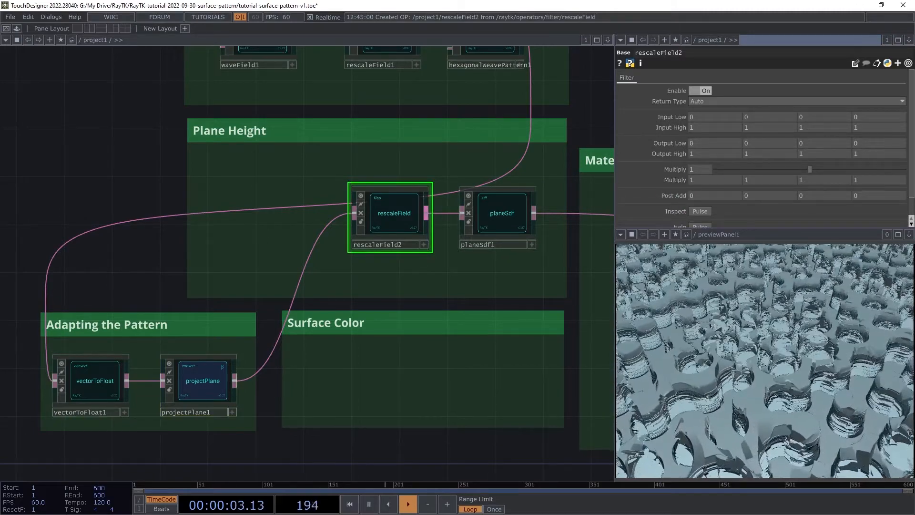
{"action": "left_click", "coordinate": [696, 170]}
{"action": "type", "text": "0.1"}
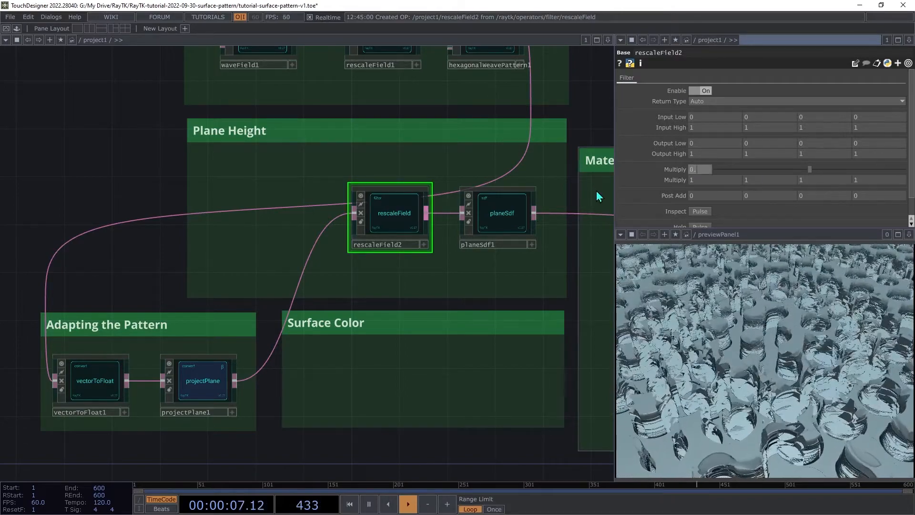
{"action": "key", "text": "Tab"}
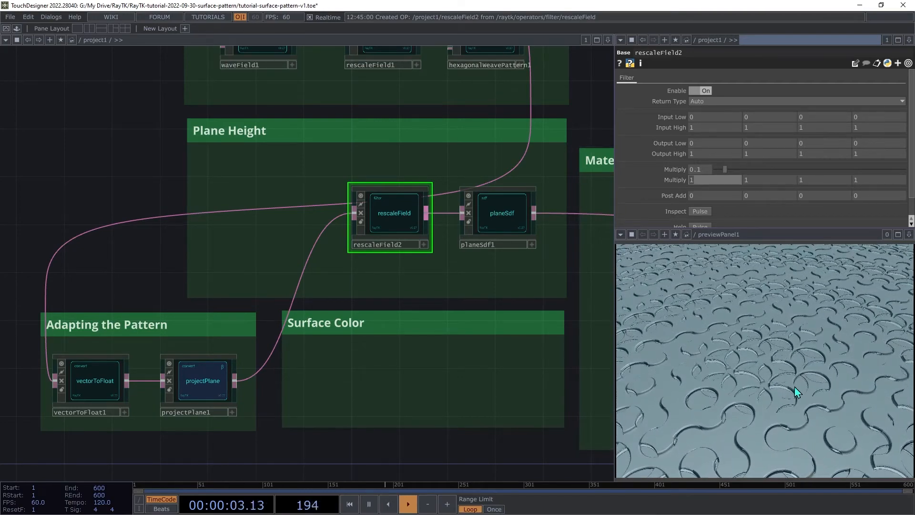
- Set the hexagonalWeavePattern's Blending to 0.1
{"action": "left_click", "coordinate": [471, 53]}
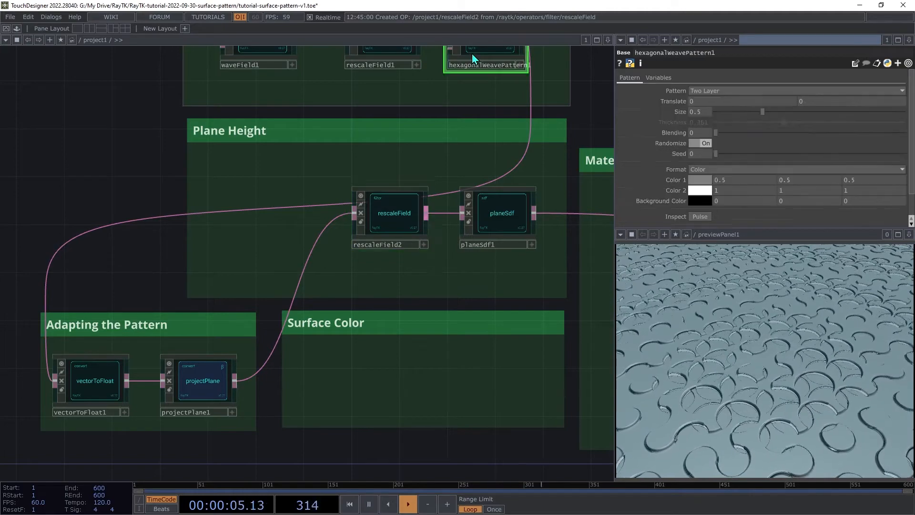
{"action": "scroll", "coordinate": [604, 198], "scroll_direction": "up", "scroll_amount": 4}
{"action": "left_click_drag", "start_coordinate": [593, 139], "coordinate": [612, 470]}
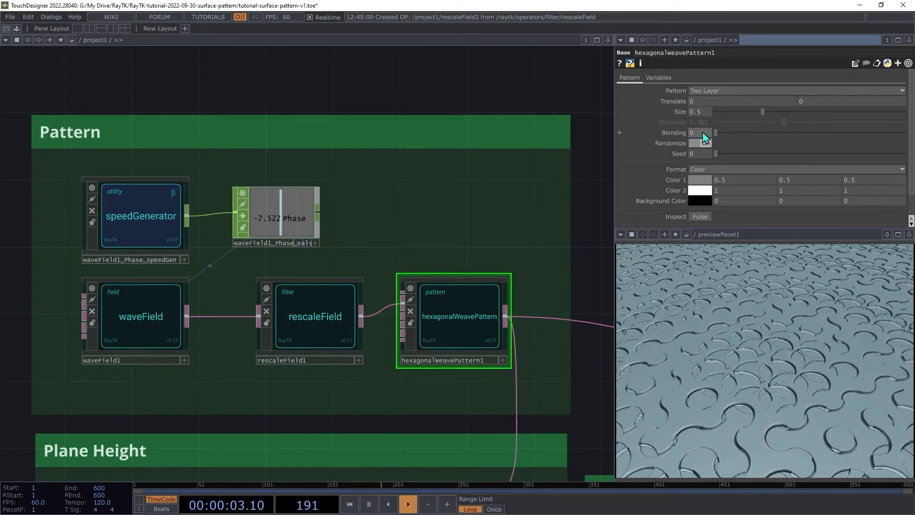
{"action": "middle_click_drag", "start_coordinate": [702, 133], "coordinate": [705, 115]}
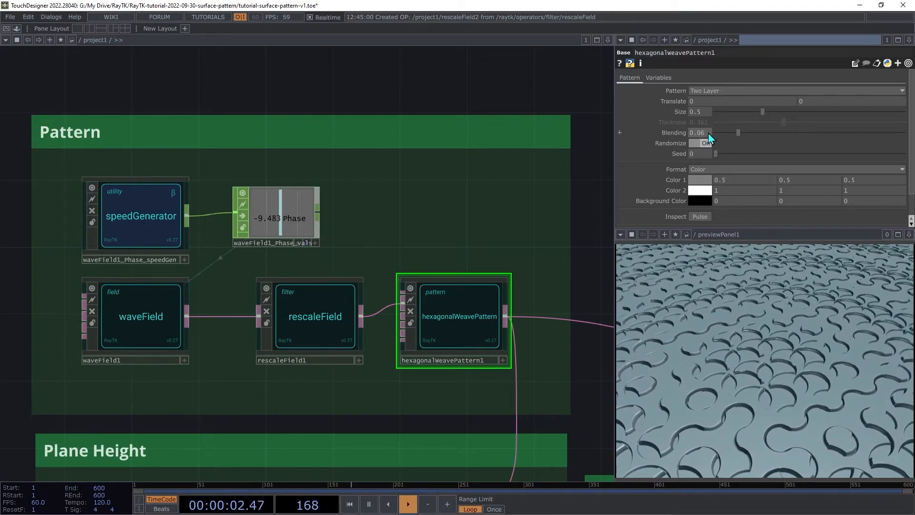
{"action": "mouse_move", "coordinate": [708, 133]}
{"action": "middle_mouse_down"}
{"action": "mouse_move", "coordinate": [709, 143]}
{"action": "mouse_move", "coordinate": [729, 143]}
{"action": "mouse_move", "coordinate": [708, 138]}
{"action": "middle_mouse_up"}
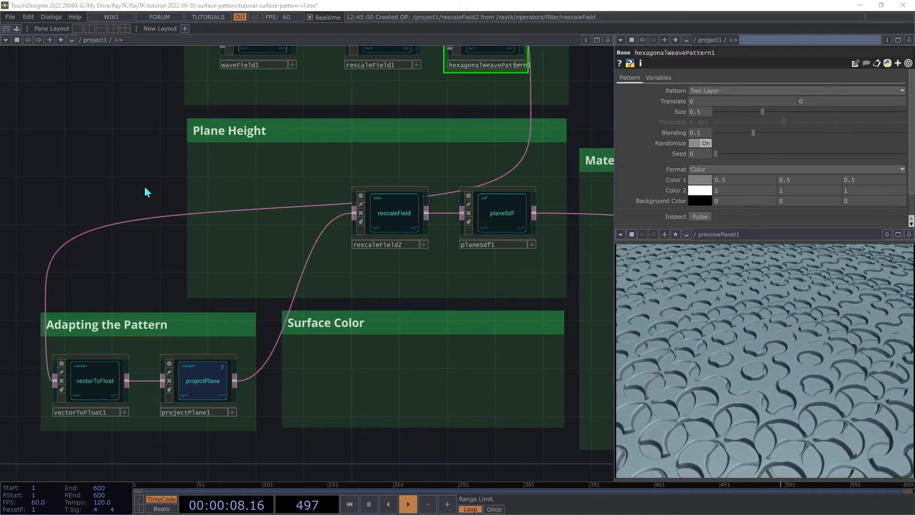
- Add a waveField from the RayTK palette and arrange it below the rescaleField in the Plane Height box
{"action": "key", "text": "alt+r"}
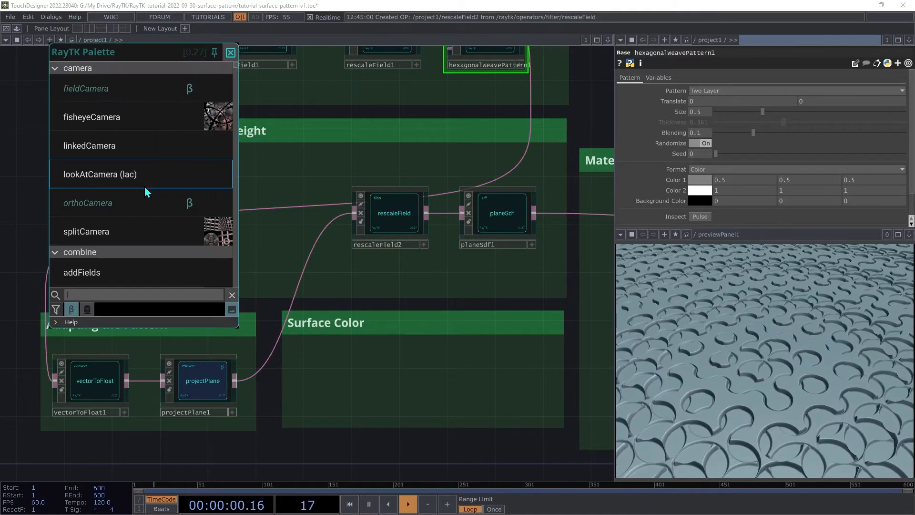
{"action": "type", "text": "wav"}
{"action": "left_click", "coordinate": [87, 102]}
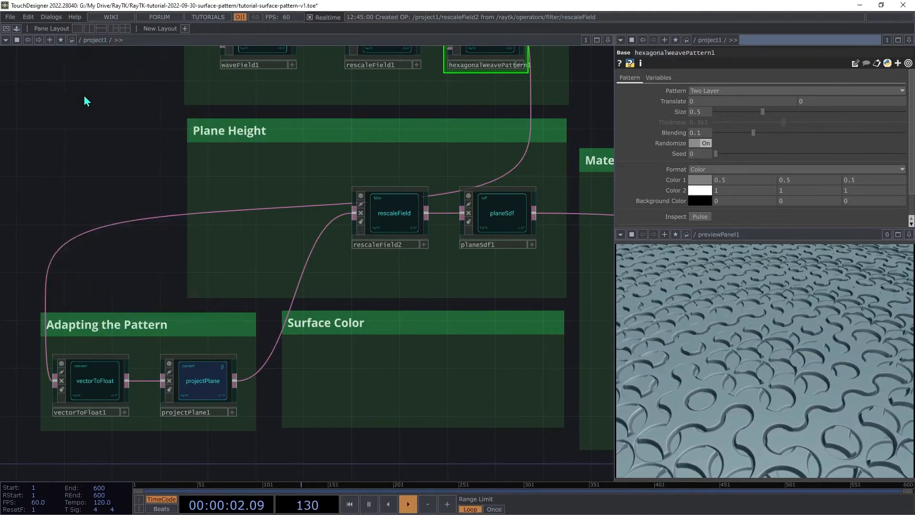
{"action": "left_click", "coordinate": [275, 268]}
{"action": "left_click_drag", "start_coordinate": [310, 258], "coordinate": [256, 201]}
{"action": "left_click", "coordinate": [701, 113]}
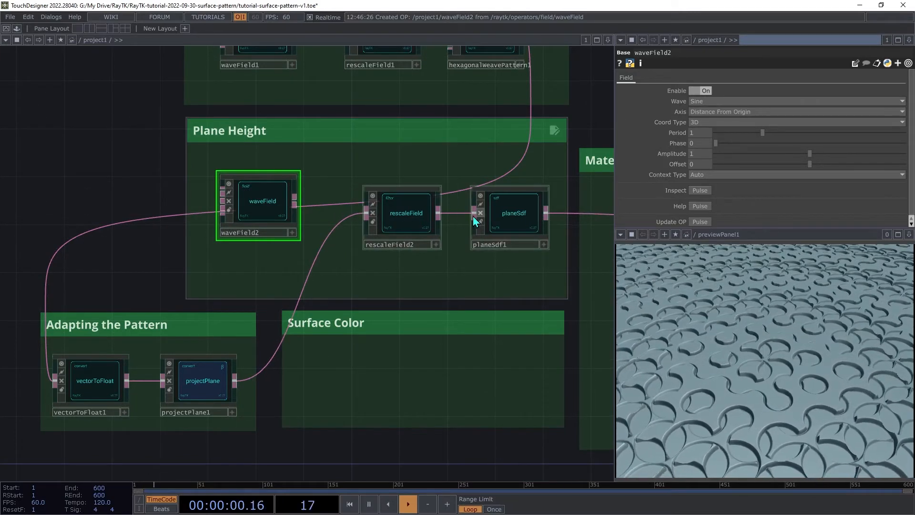
{"action": "left_click_drag", "start_coordinate": [266, 212], "coordinate": [326, 238]}
{"action": "left_click_drag", "start_coordinate": [410, 214], "coordinate": [224, 176]}
{"action": "left_click_drag", "start_coordinate": [324, 235], "coordinate": [236, 246]}
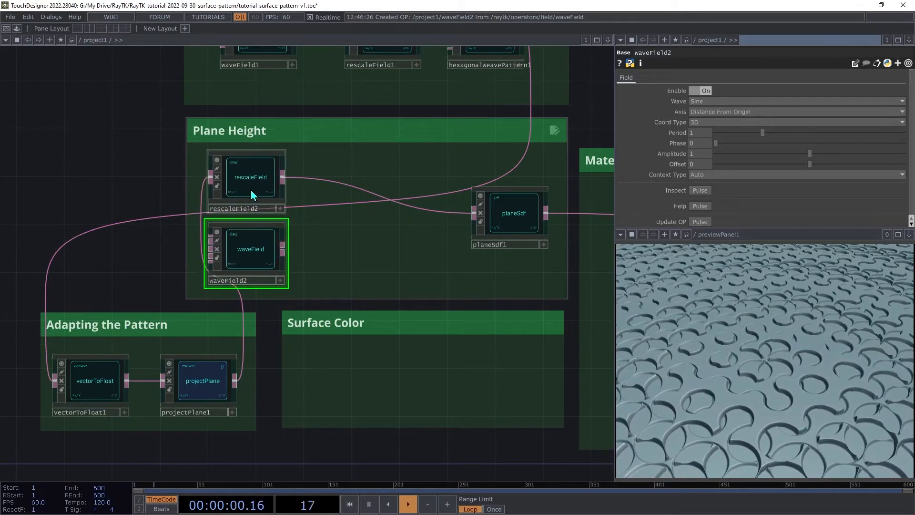
- Combine the rescaleField and the waveField with a combineFields using the Add operation
{"action": "left_click", "coordinate": [253, 193]}
{"action": "left_click", "coordinate": [250, 249], "text": "ctrl"}
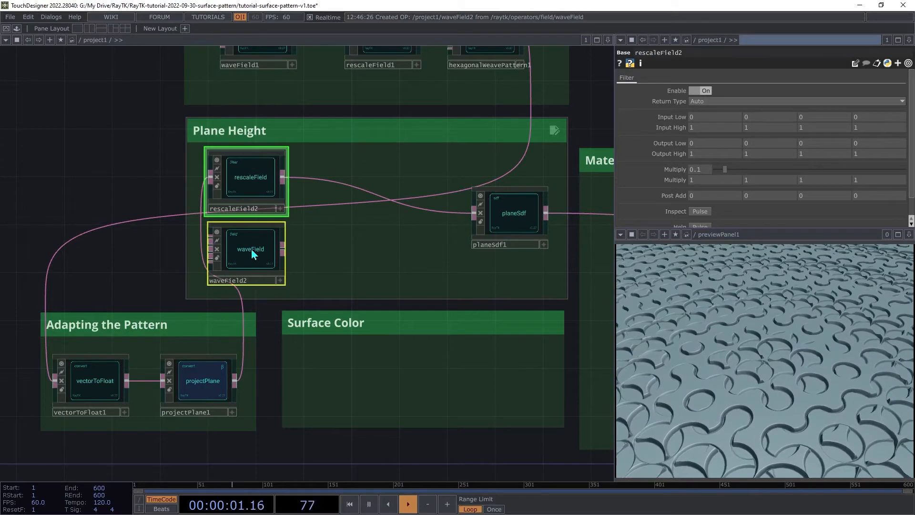
{"action": "right_click", "coordinate": [367, 236]}
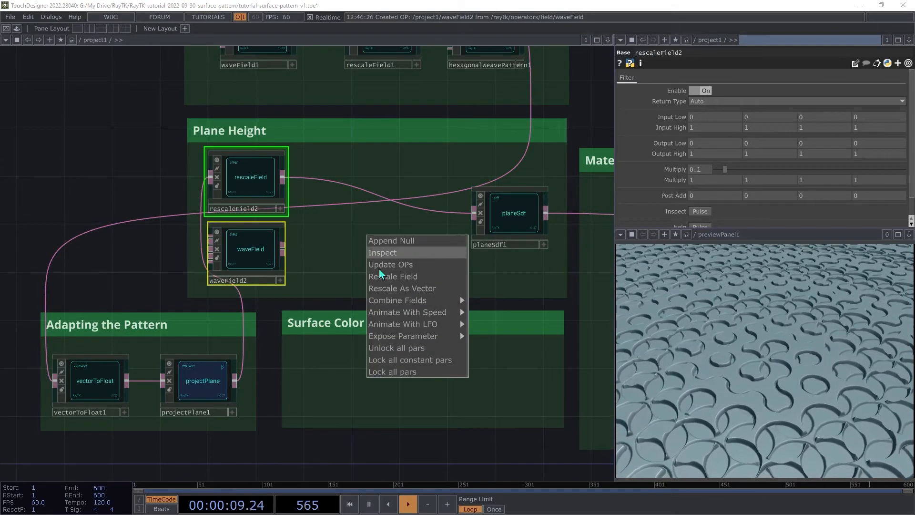
{"action": "mouse_move", "coordinate": [413, 304]}
{"action": "left_click", "coordinate": [478, 312]}
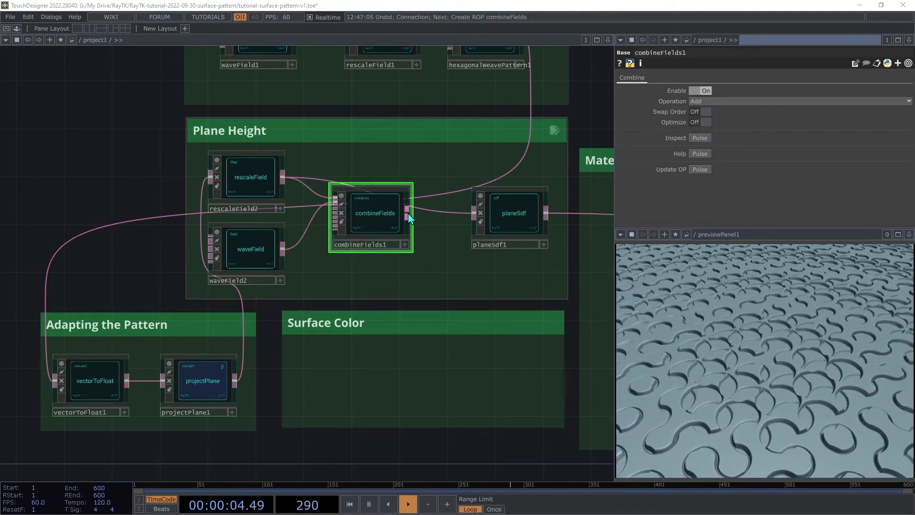
- Connect the combineFields output to the planeSdf and review the settings of both waveFields
{"action": "left_click", "coordinate": [467, 236]}
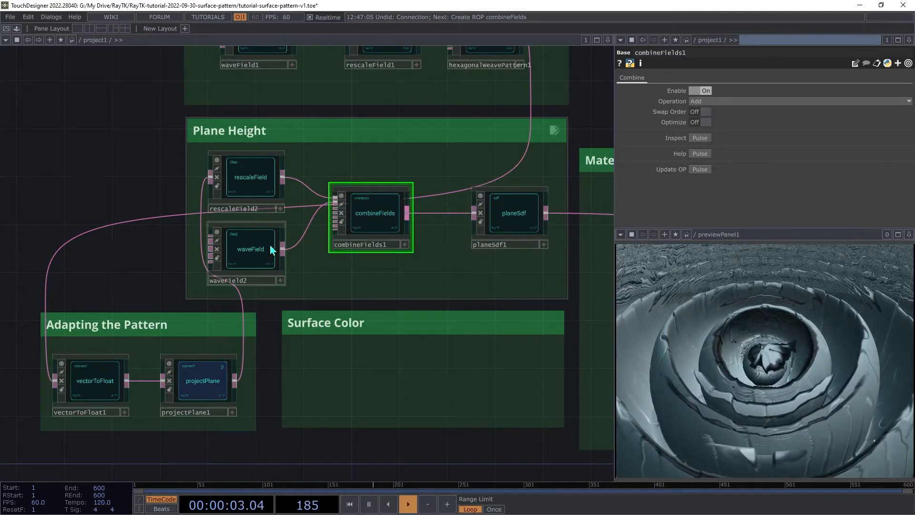
{"action": "left_click", "coordinate": [255, 264]}
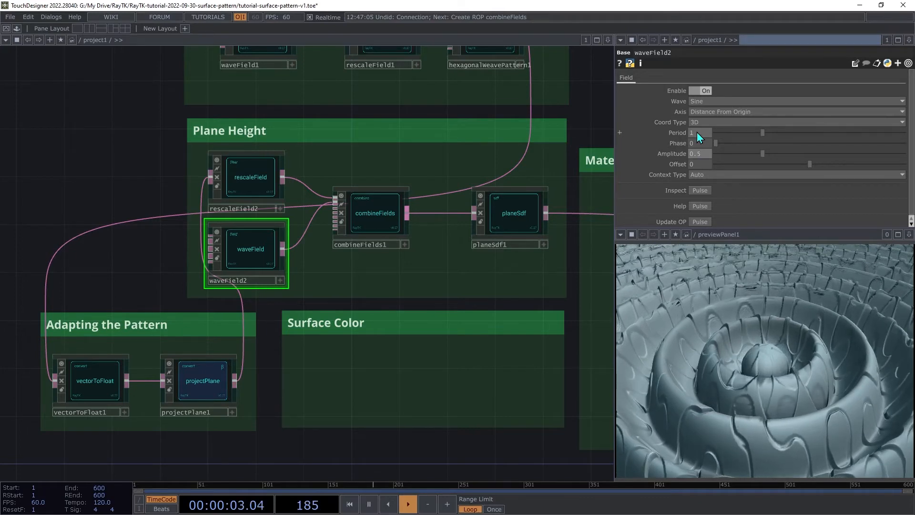
{"action": "left_click", "coordinate": [268, 51]}
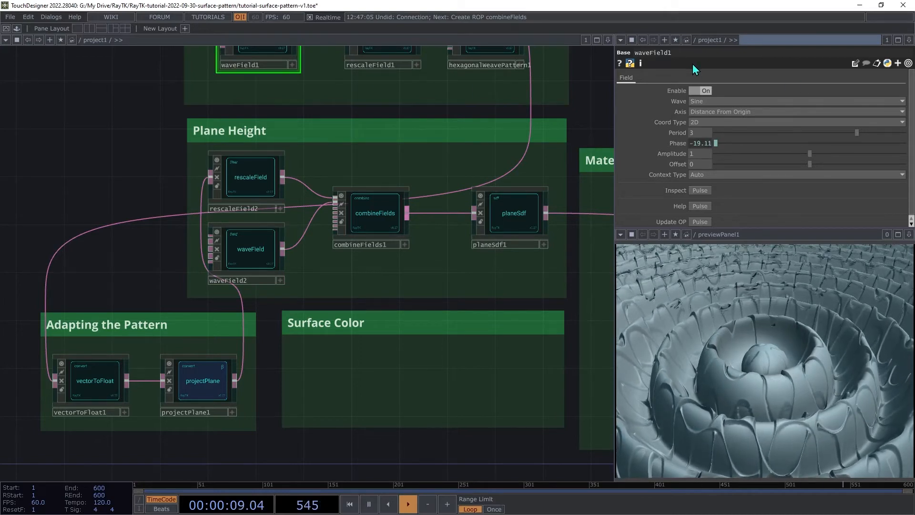
- Copy waveField1's Period parameter and paste it into waveField2 so its Period becomes 3
{"action": "right_click", "coordinate": [675, 139]}
{"action": "left_click", "coordinate": [681, 109]}
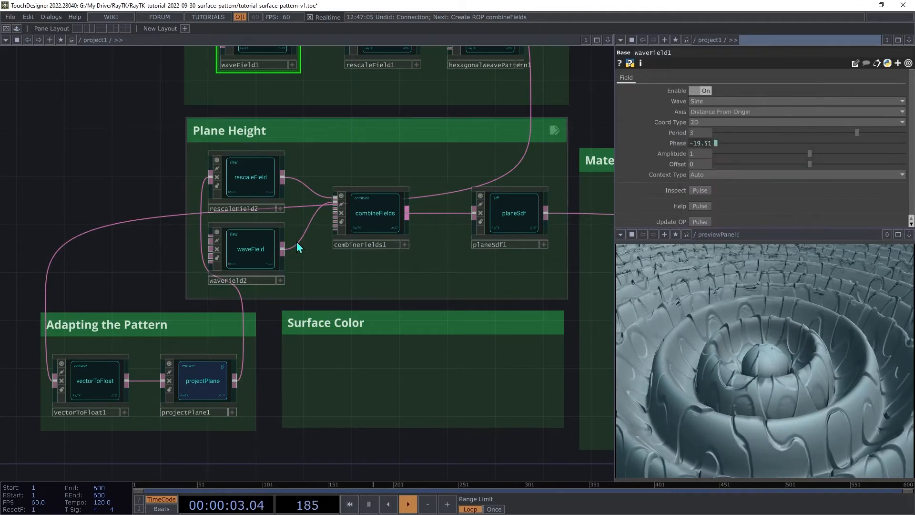
{"action": "left_click", "coordinate": [263, 255]}
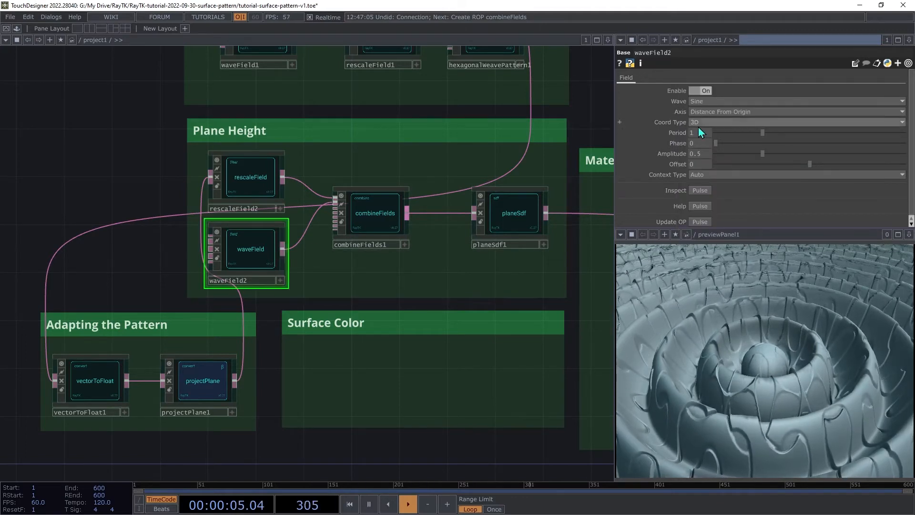
{"action": "right_click", "coordinate": [682, 136]}
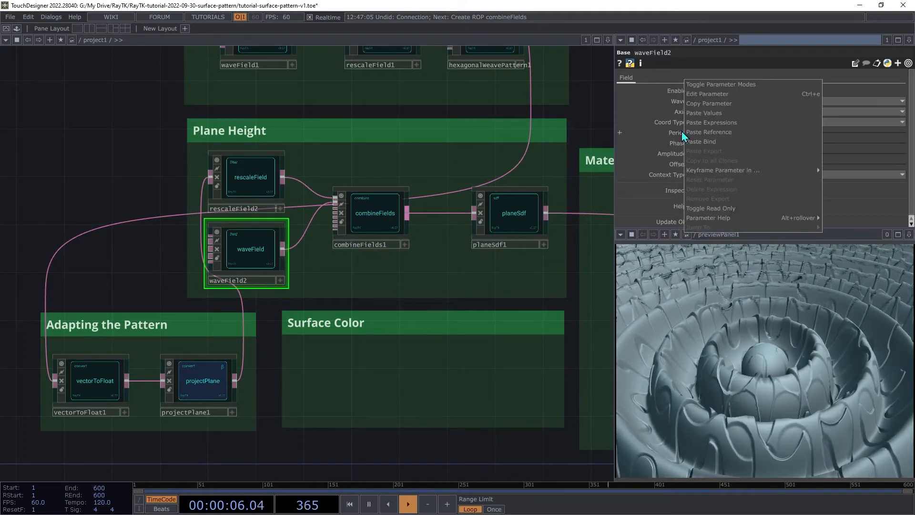
{"action": "left_click", "coordinate": [707, 142]}
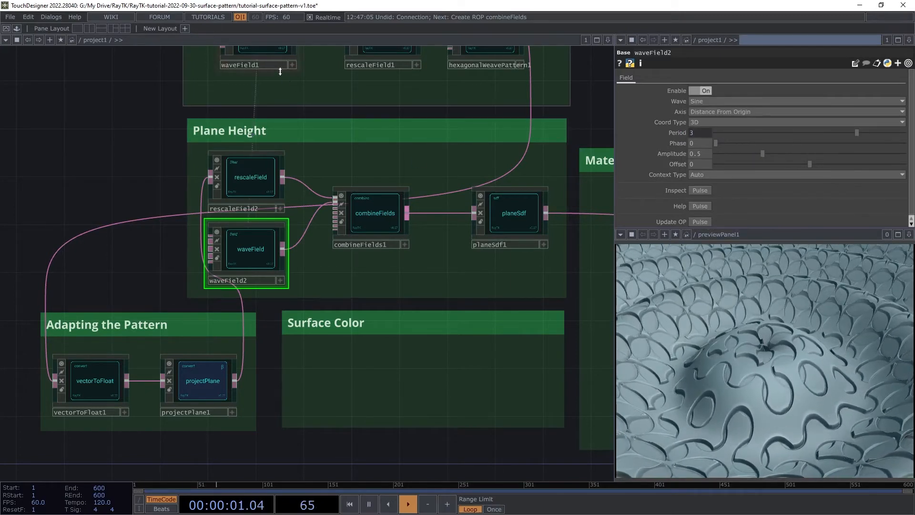
- Copy waveField1's Phase and paste it into waveField2's Phase as a reference so both animate together
{"action": "left_click", "coordinate": [270, 56]}
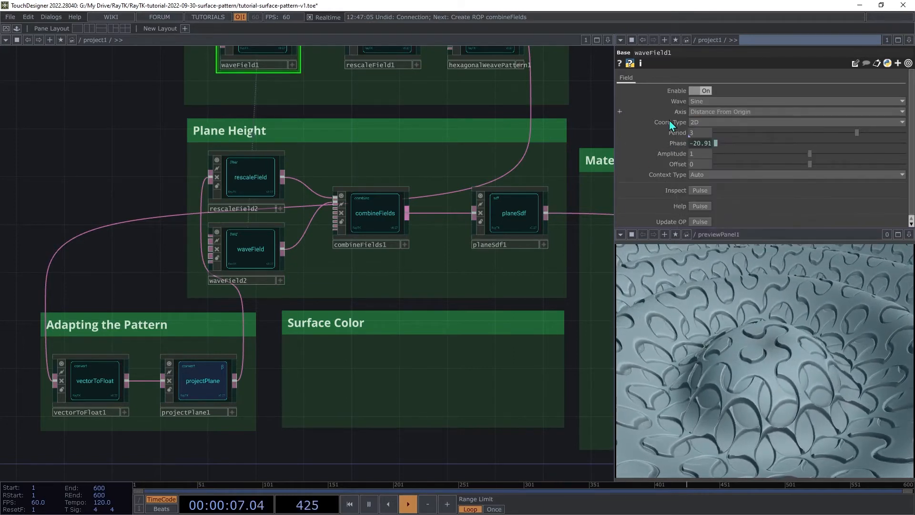
{"action": "left_click", "coordinate": [240, 242]}
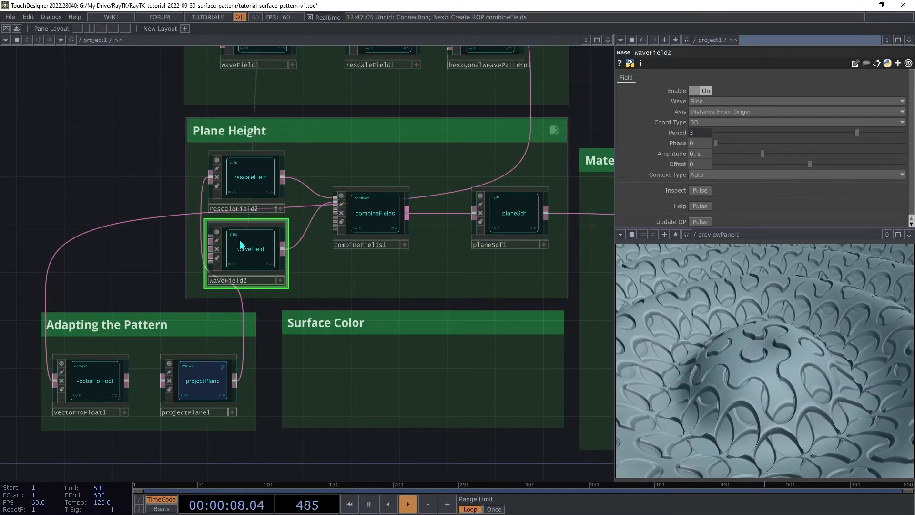
{"action": "right_click", "coordinate": [679, 143]}
{"action": "left_click", "coordinate": [732, 136]}
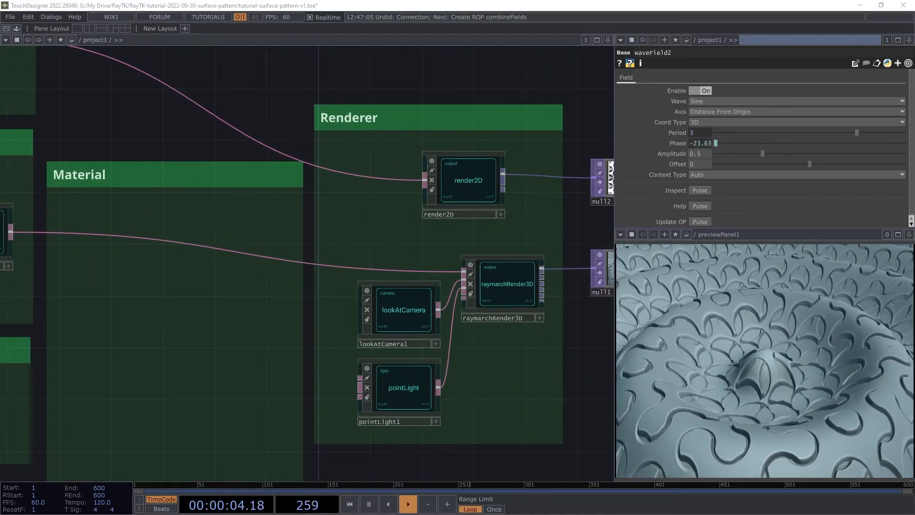
- Add a modularMat from the RayTK palette in the Material box, wired between the plane SDF chain and raymarchRender3D
{"action": "key", "text": "alt+r"}
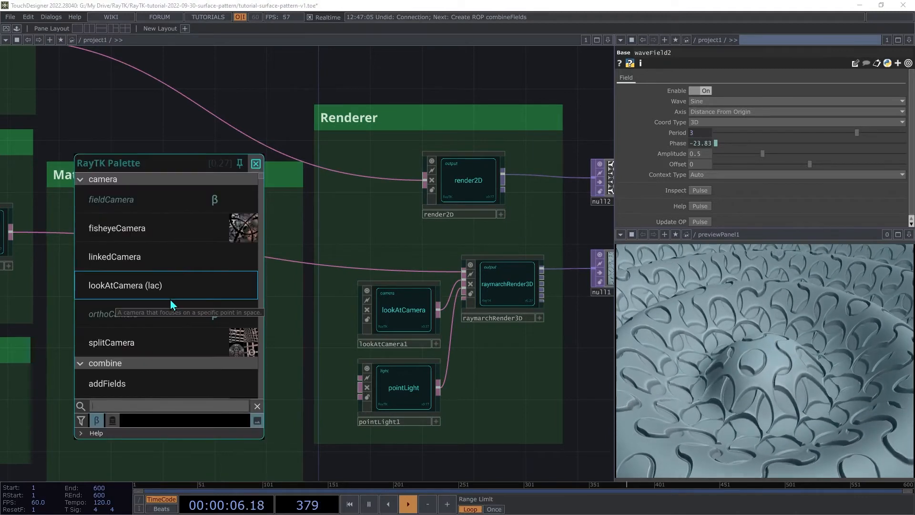
{"action": "type", "text": "modul"}
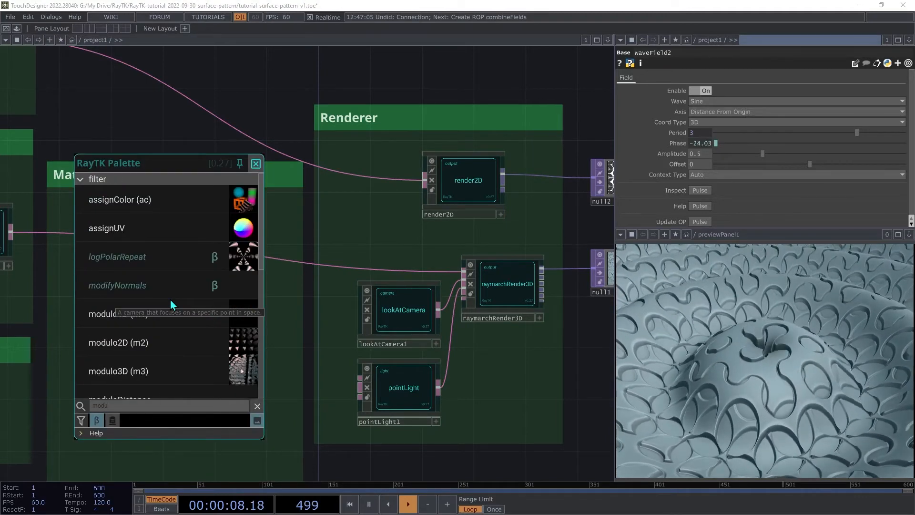
{"action": "type", "text": "ar"}
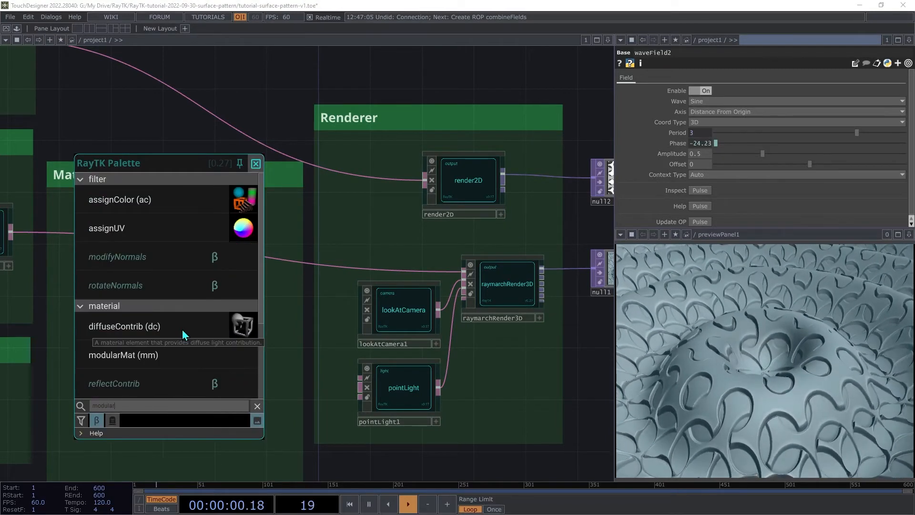
{"action": "left_click", "coordinate": [187, 349]}
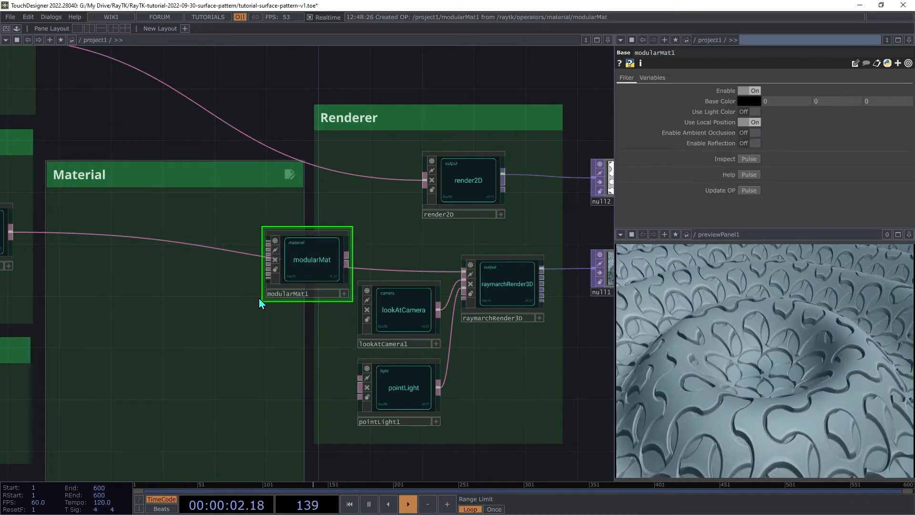
{"action": "left_click_drag", "start_coordinate": [259, 298], "coordinate": [167, 354]}
{"action": "left_click_drag", "start_coordinate": [12, 234], "coordinate": [152, 318]}
{"action": "left_click_drag", "start_coordinate": [235, 337], "coordinate": [293, 264]}
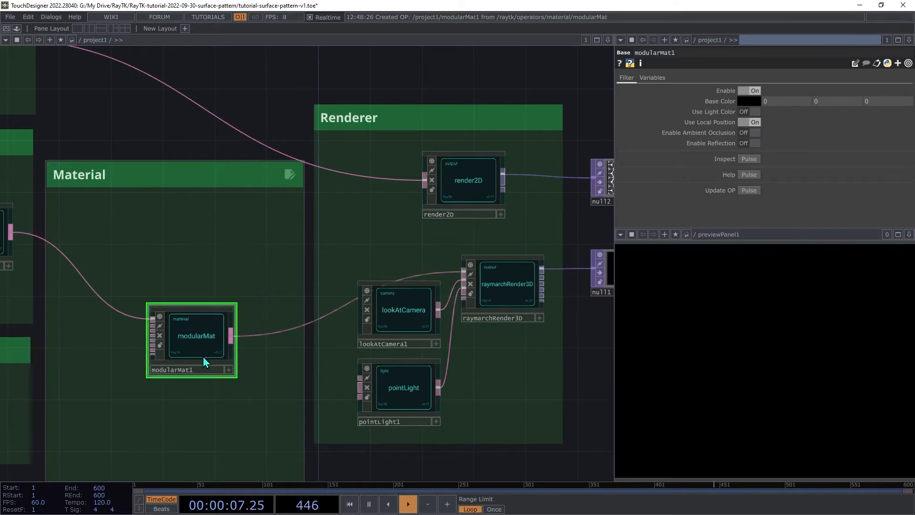
{"action": "left_click_drag", "start_coordinate": [190, 344], "coordinate": [236, 275]}
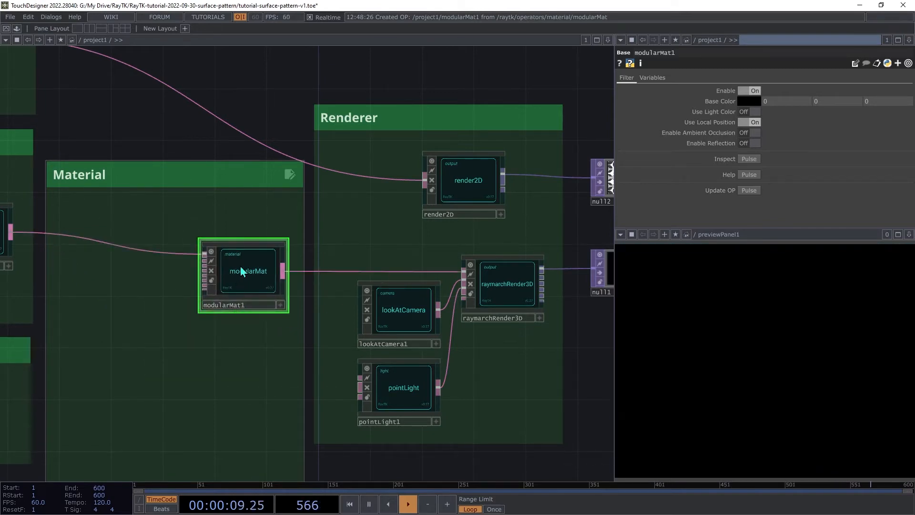
- Add a diffuseContrib feeding the modularMat and place it in the Material box
{"action": "right_click", "coordinate": [202, 357]}
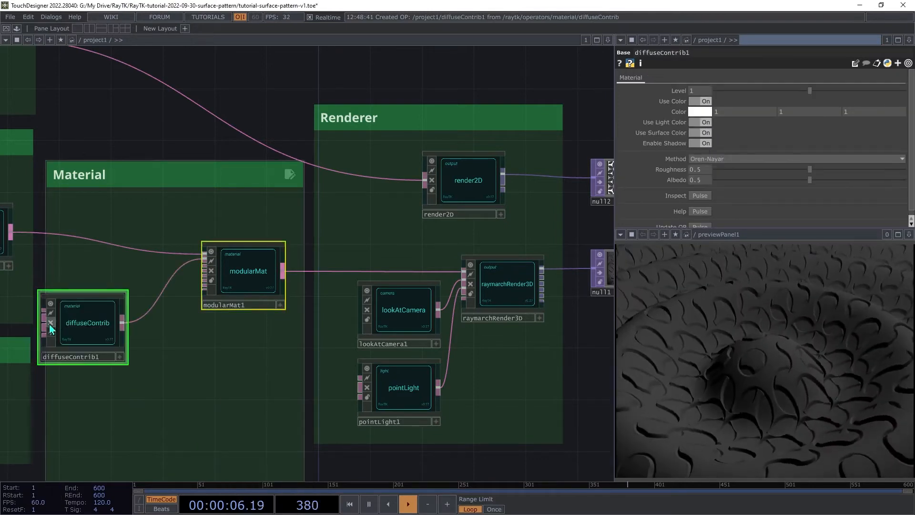
{"action": "left_click_drag", "start_coordinate": [77, 328], "coordinate": [120, 315]}
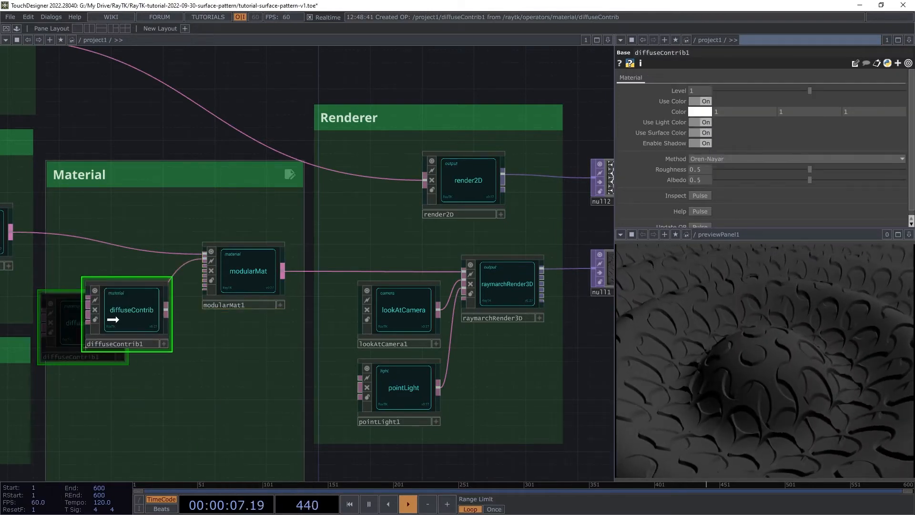
- Add a GGX specularContrib to the modularMat and place it below the diffuseContrib
{"action": "left_click", "coordinate": [240, 270]}
{"action": "right_click", "coordinate": [245, 323]}
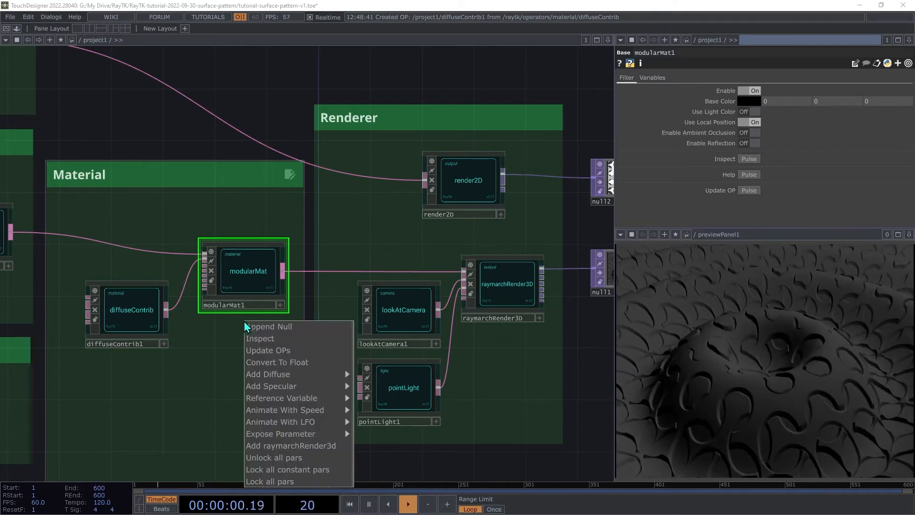
{"action": "mouse_move", "coordinate": [293, 389]}
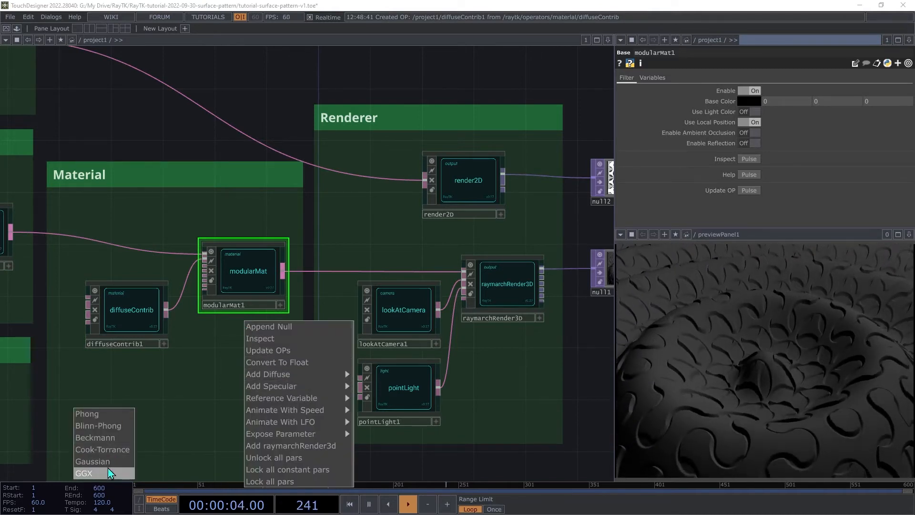
{"action": "left_click_drag", "start_coordinate": [73, 335], "coordinate": [115, 415]}
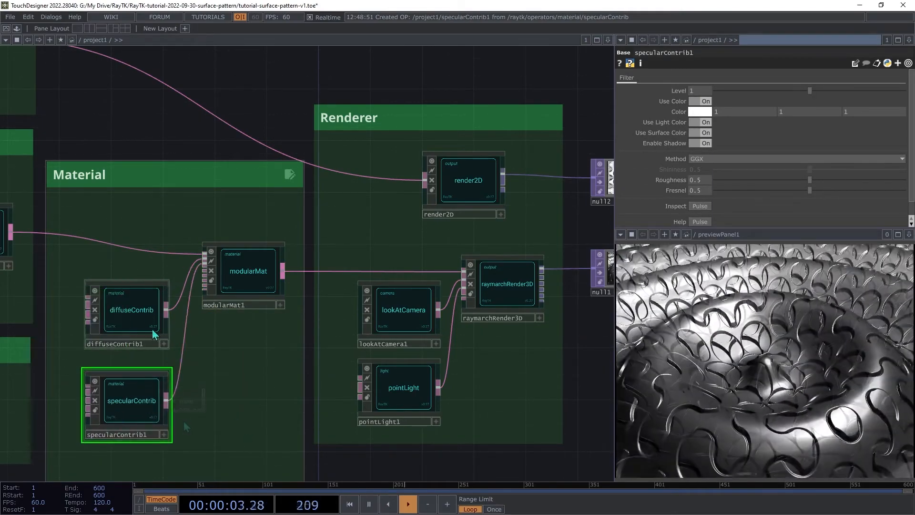
- Set the diffuseContrib's Roughness and Albedo to 1
{"action": "left_click", "coordinate": [142, 310]}
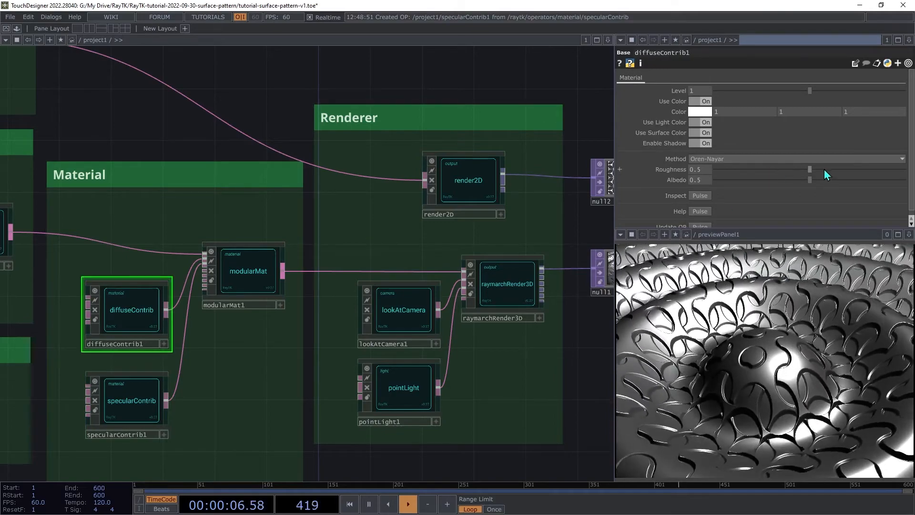
{"action": "left_click_drag", "start_coordinate": [812, 170], "coordinate": [904, 169]}
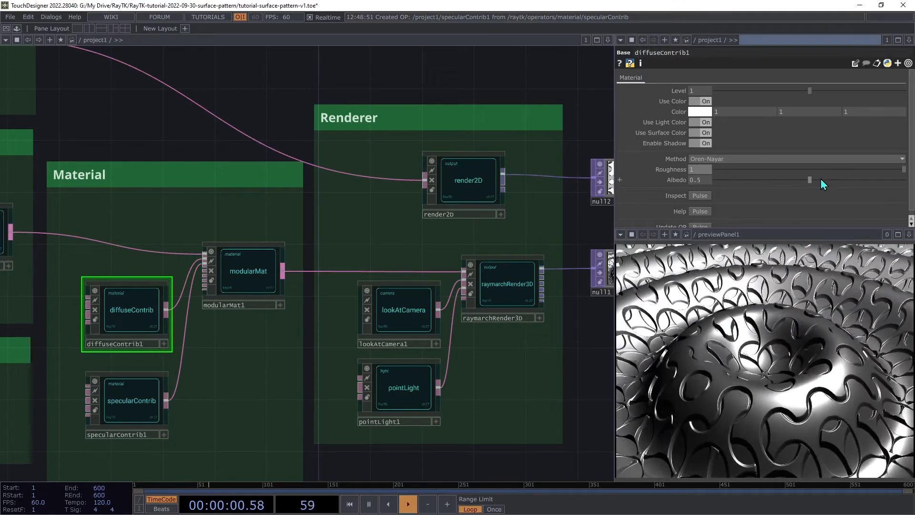
{"action": "left_click_drag", "start_coordinate": [813, 177], "coordinate": [904, 179]}
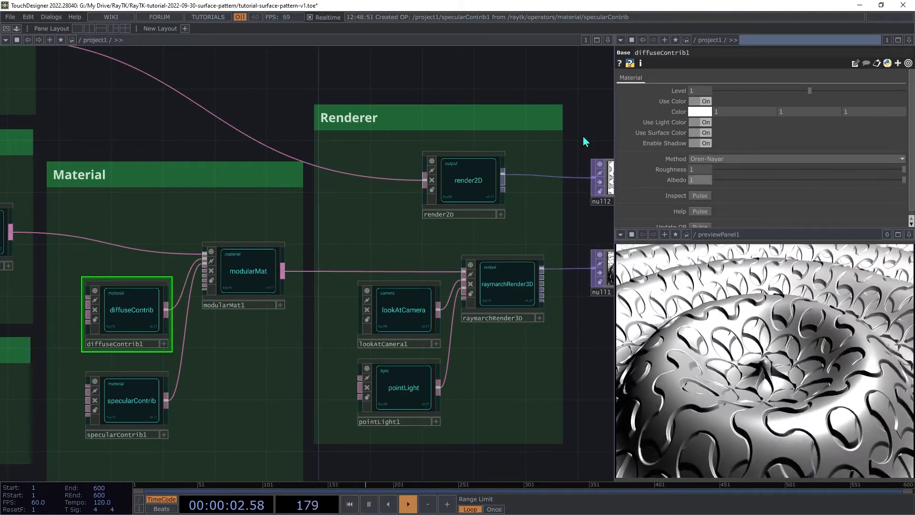
- Set the specularContrib's Roughness to 0.6 and Fresnel to 1
{"action": "left_click", "coordinate": [144, 402]}
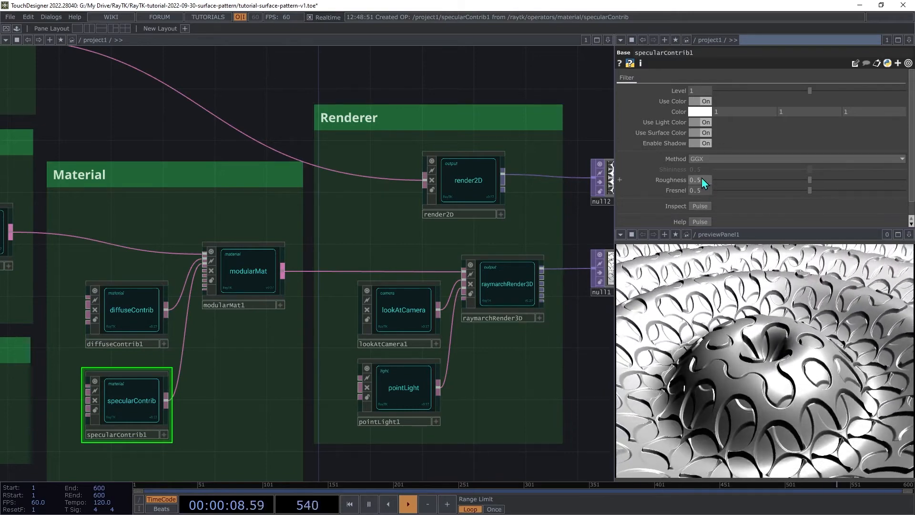
{"action": "type", "text": "0.6"}
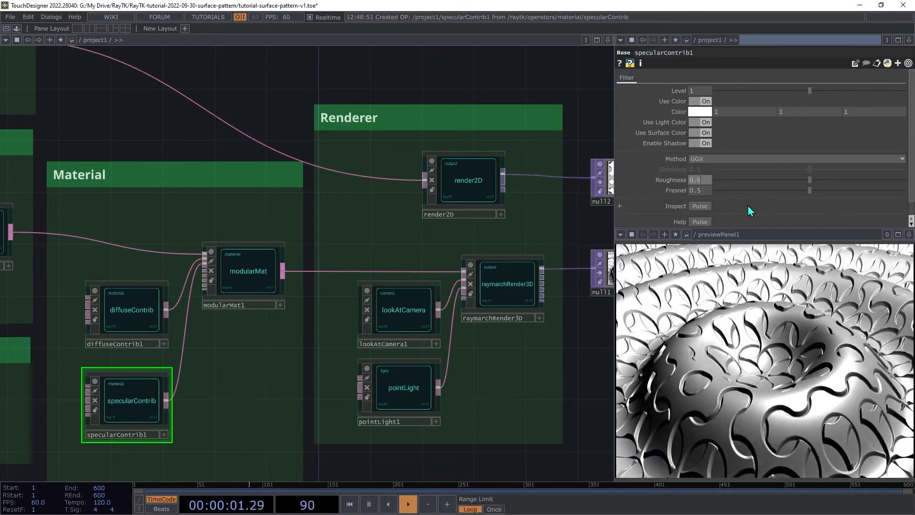
{"action": "key", "text": "Tab"}
{"action": "type", "text": "1"}
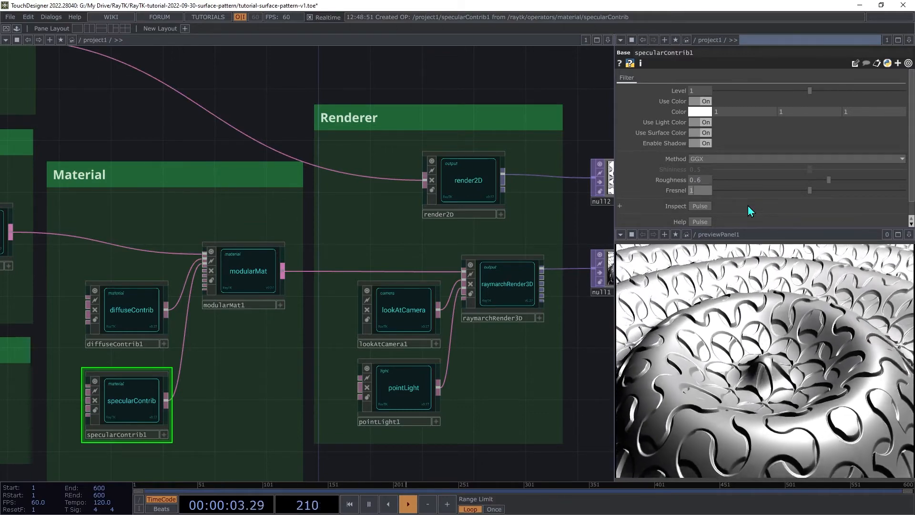
{"action": "key", "text": "Tab"}
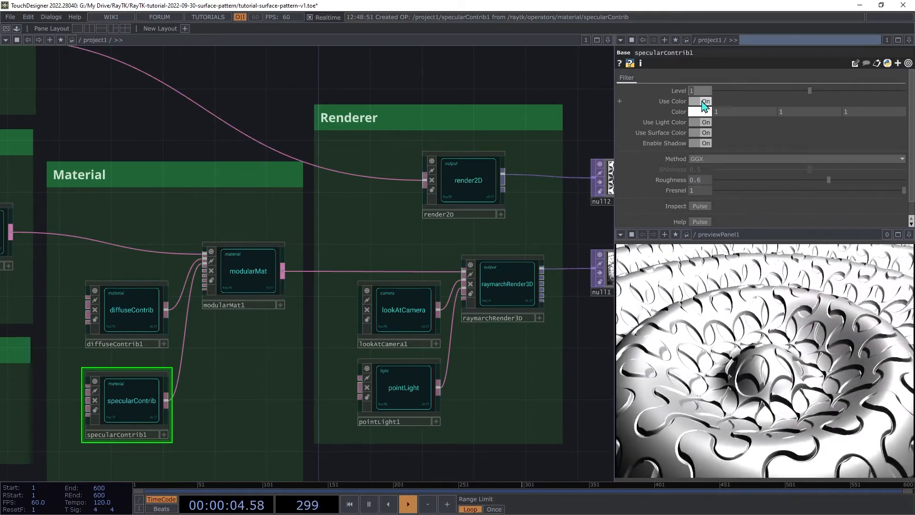
- Set the specularContrib's Color to 1, 1, 0.5
{"action": "left_click", "coordinate": [738, 111]}
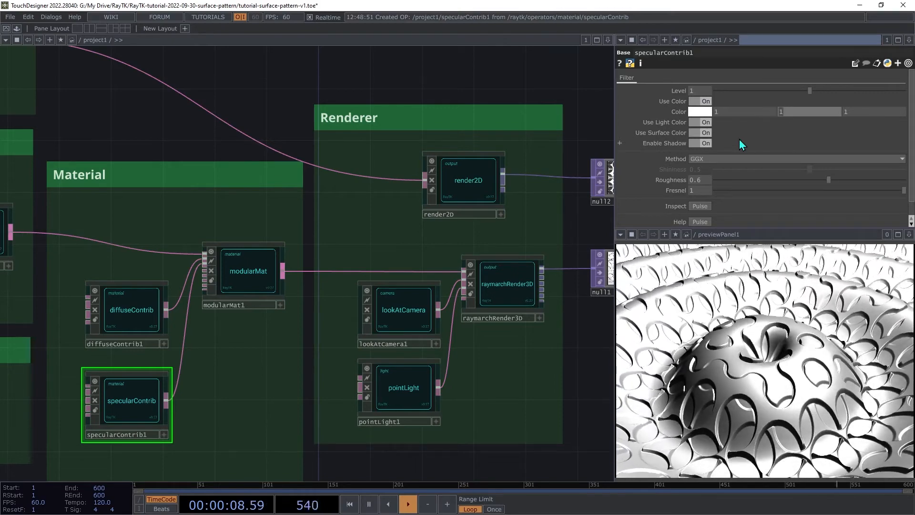
{"action": "key", "text": "Tab"}
{"action": "key", "text": "Tab"}
{"action": "type", "text": "0.5"}
{"action": "key", "text": "Tab"}
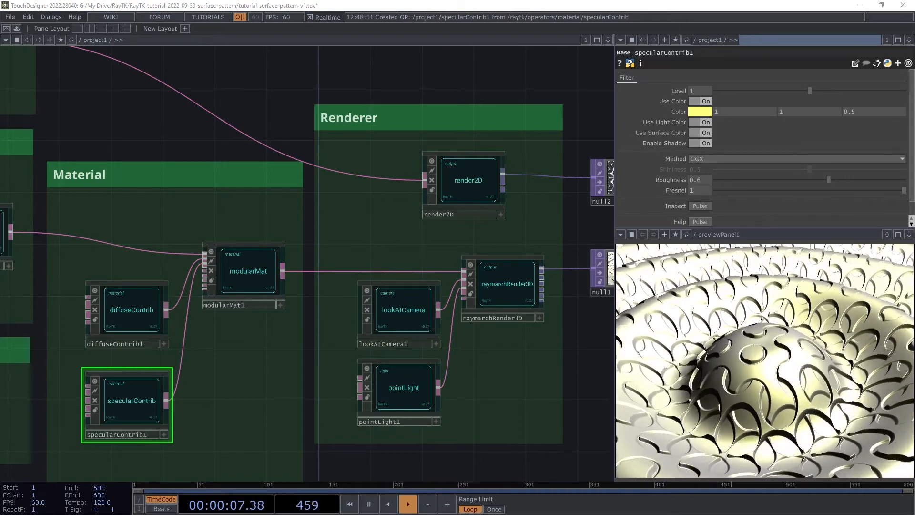
- Insert a null operator on the wire running from the pattern section down to the Adapting the Pattern box
{"action": "left_click_drag", "start_coordinate": [238, 215], "coordinate": [340, 211]}
{"action": "left_click_drag", "start_coordinate": [143, 286], "coordinate": [573, 267]}
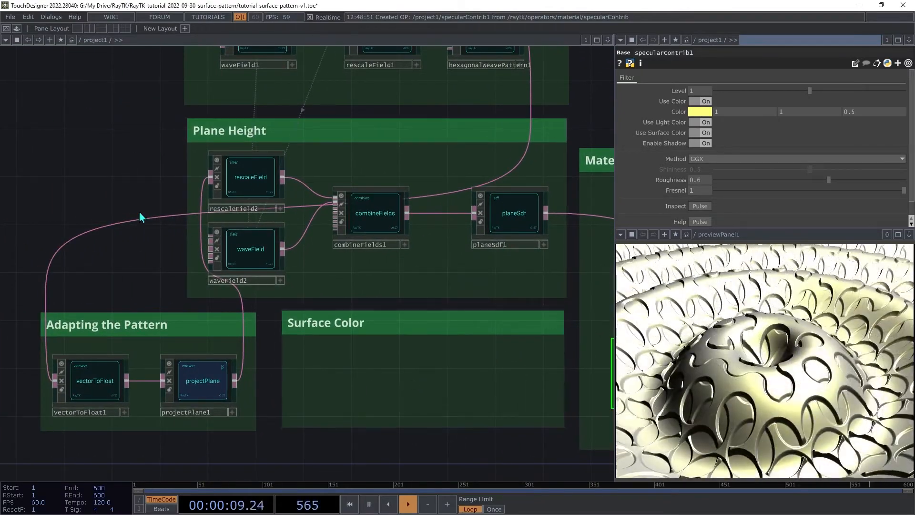
{"action": "right_click", "coordinate": [144, 215]}
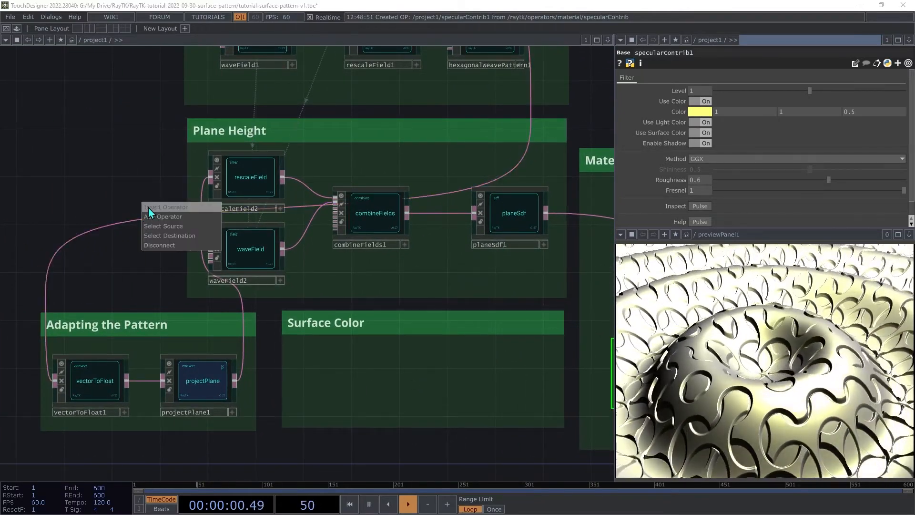
{"action": "left_click", "coordinate": [147, 208]}
{"action": "left_click", "coordinate": [87, 114]}
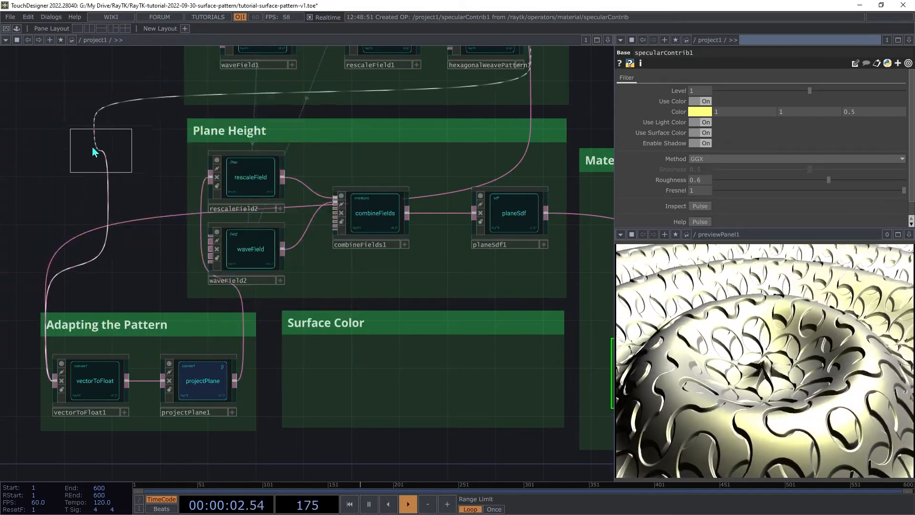
{"action": "left_click", "coordinate": [109, 158]}
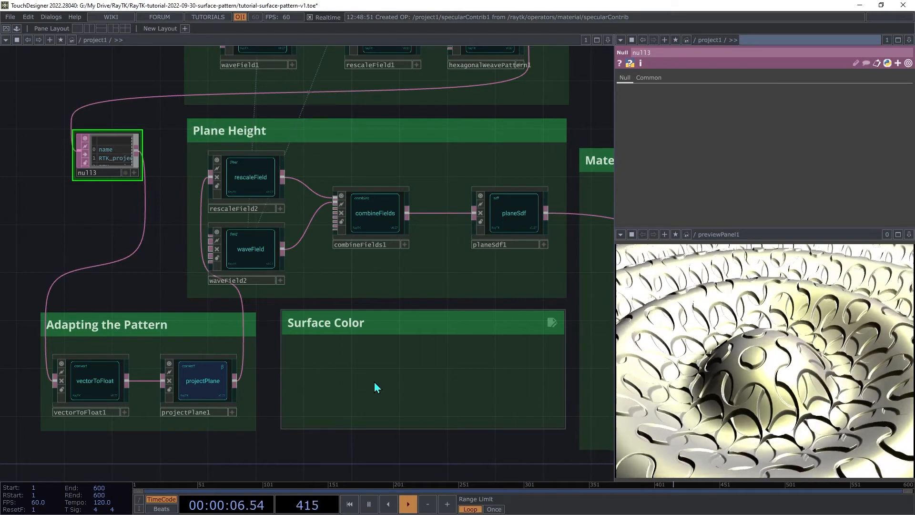
- Add an assignColor in the Surface Color box and insert it between the planeSdf output and the material
{"action": "key", "text": "alt+r"}
{"action": "type", "text": "as"}
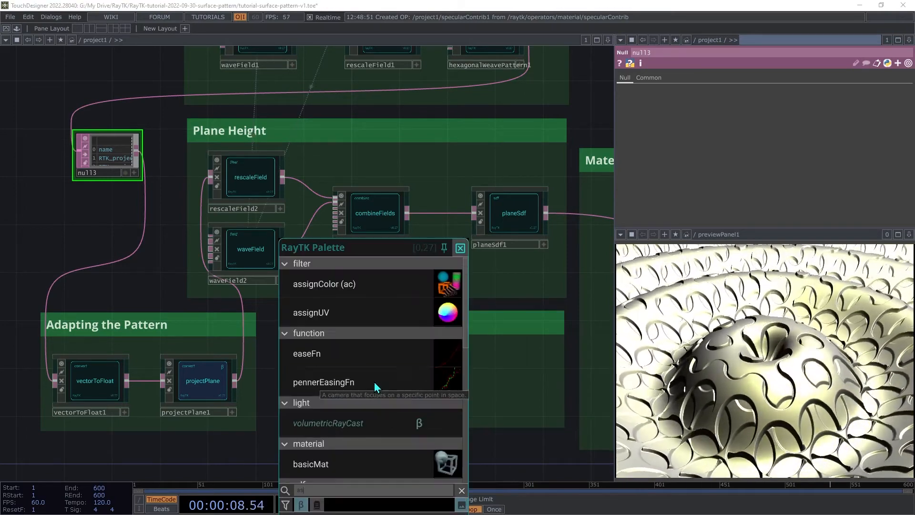
{"action": "type", "text": "si"}
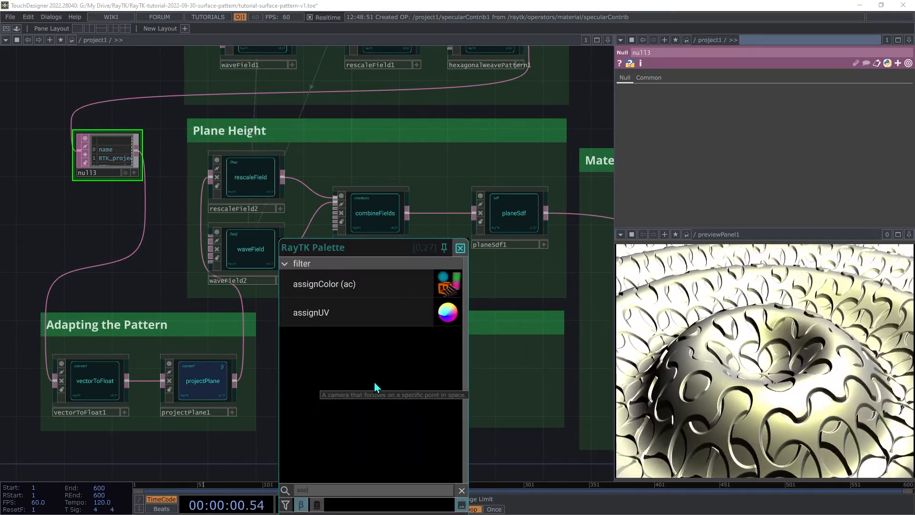
{"action": "left_click", "coordinate": [342, 287]}
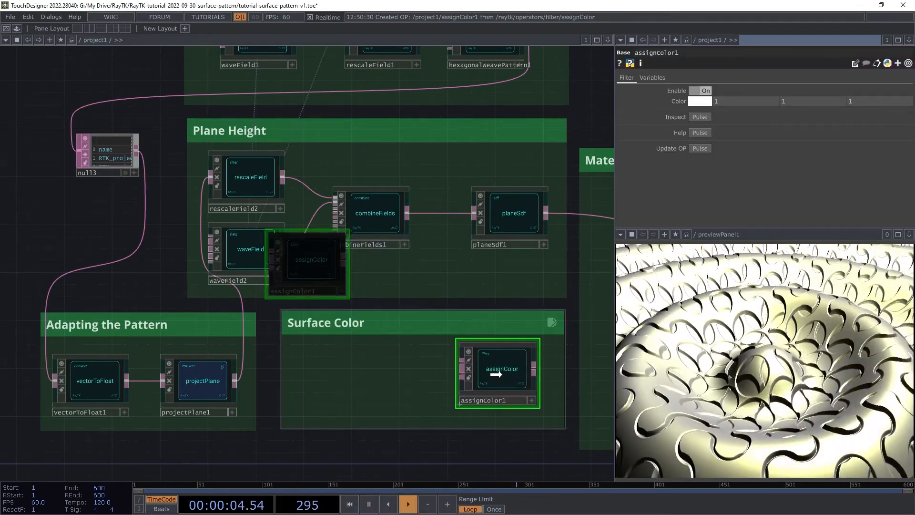
{"action": "left_click", "coordinate": [491, 386]}
{"action": "left_click_drag", "start_coordinate": [458, 373], "coordinate": [546, 214]}
{"action": "left_click_drag", "start_coordinate": [535, 383], "coordinate": [589, 224]}
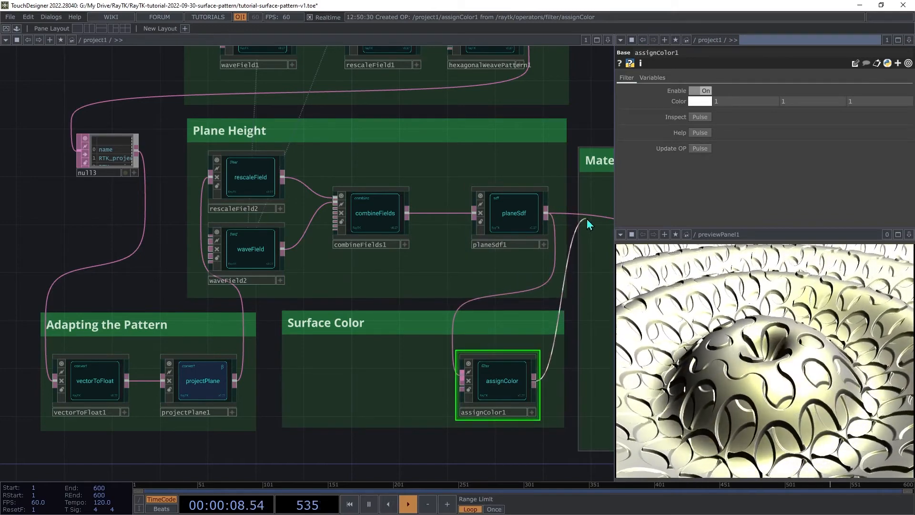
- Add a colorRampField in the Surface Color box, fed by the projectPlane output and feeding the assignColor
{"action": "left_click_drag", "start_coordinate": [557, 359], "coordinate": [510, 391]}
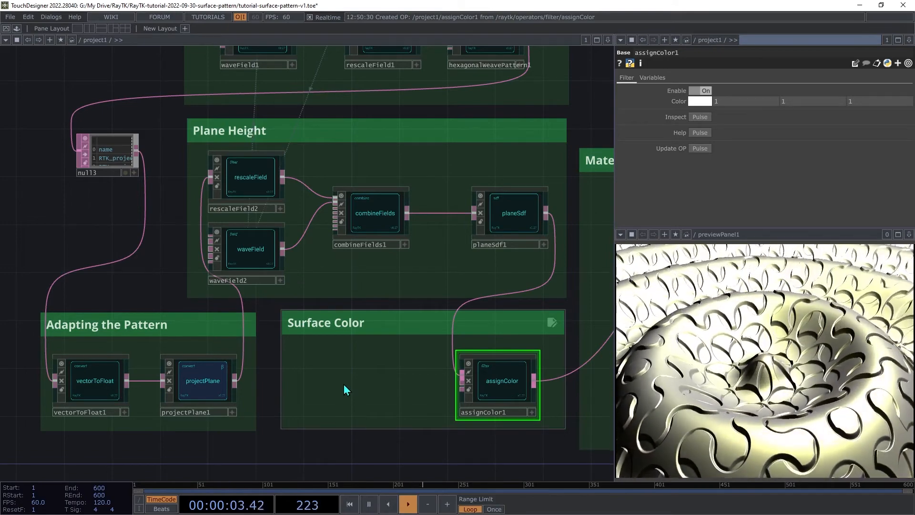
{"action": "key", "text": "ctrl+b"}
{"action": "type", "text": "color"}
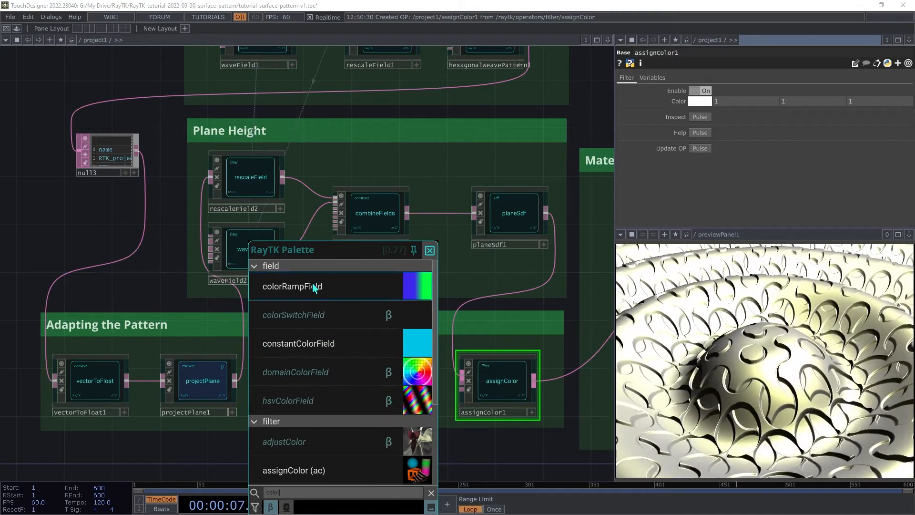
{"action": "left_click", "coordinate": [314, 286]}
{"action": "left_click_drag", "start_coordinate": [326, 277], "coordinate": [373, 382]}
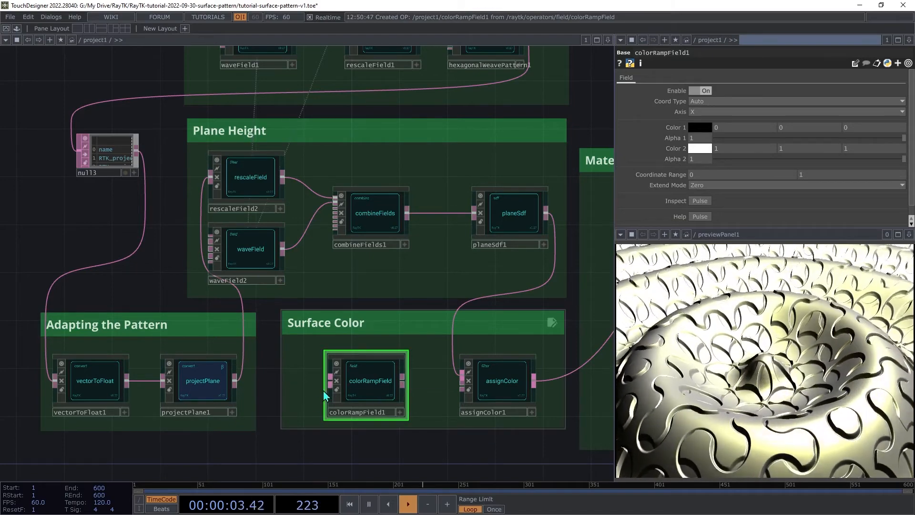
{"action": "left_click_drag", "start_coordinate": [330, 381], "coordinate": [243, 402]}
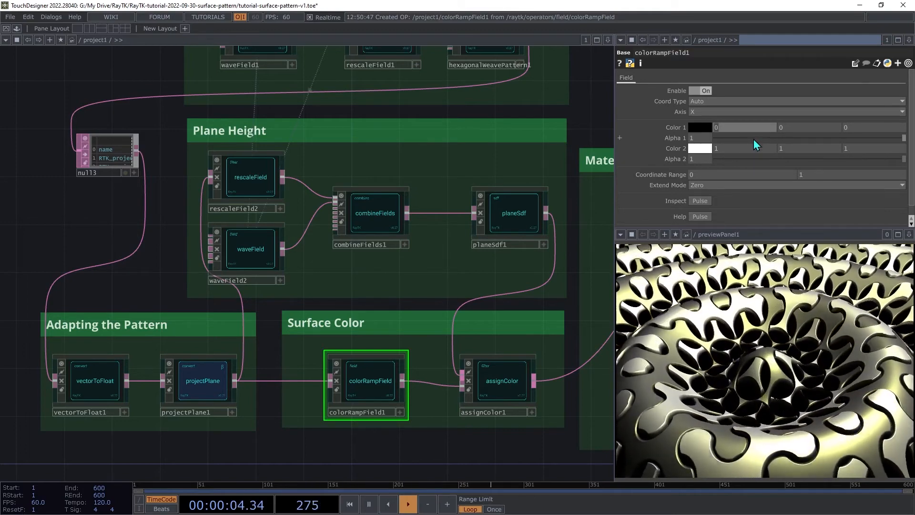
- Set the colorRampField's Color 1 to 0, 0.25, 0.5
{"action": "key", "text": "Tab"}
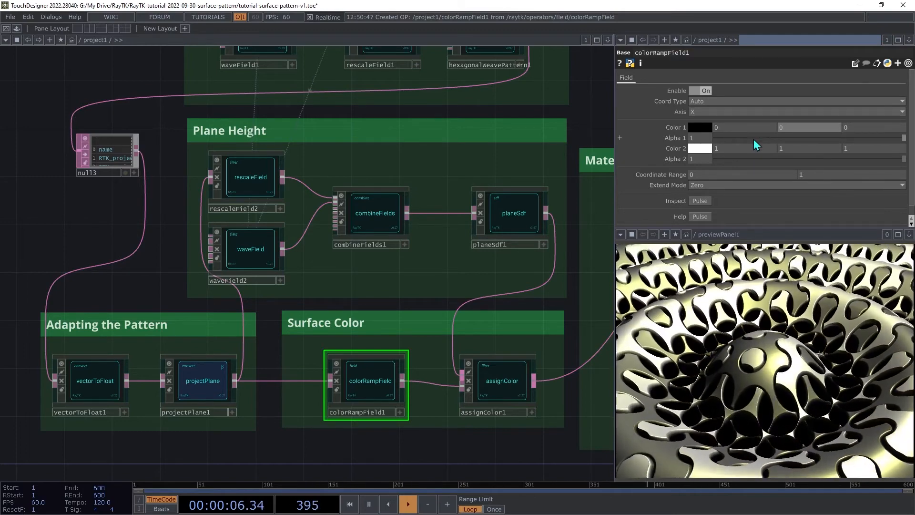
{"action": "key", "text": "Tab"}
{"action": "type", "text": "0.5"}
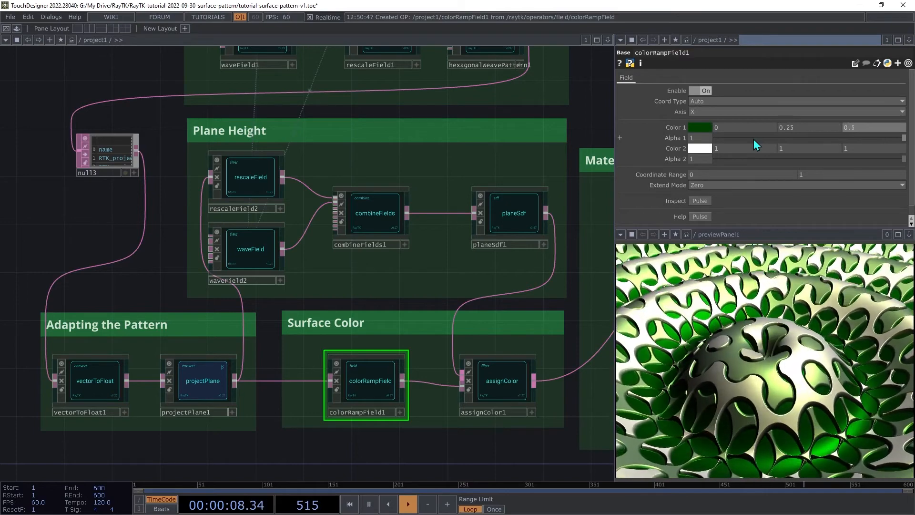
- Set the colorRampField's Color 2 to 0.4, 0.1, 0.5
{"action": "key", "text": "Tab"}
{"action": "key", "text": "Tab"}
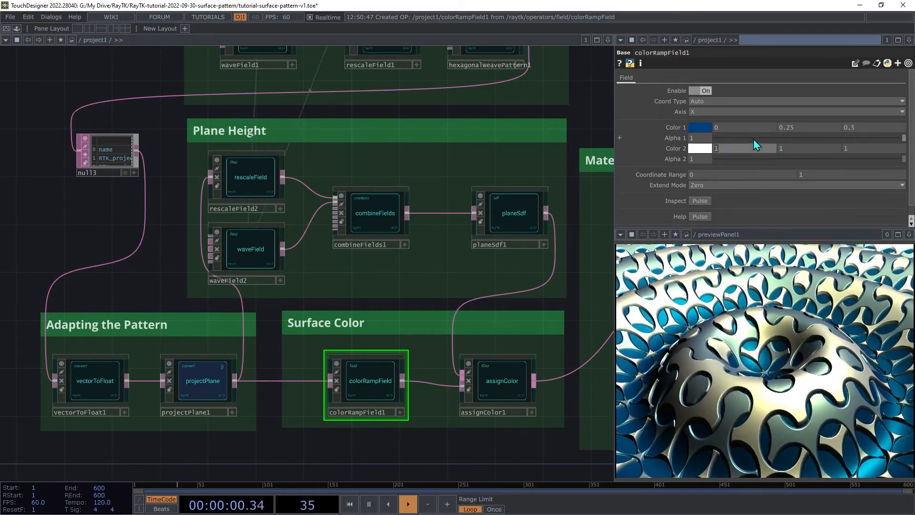
{"action": "type", "text": "0.4"}
{"action": "key", "text": "Tab"}
{"action": "type", "text": "0.1"}
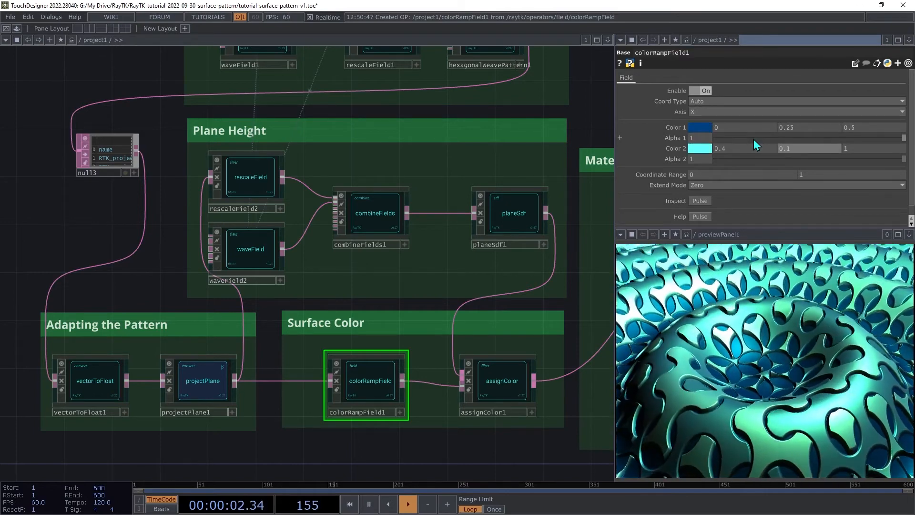
{"action": "key", "text": "Tab"}
{"action": "type", "text": "0.5"}
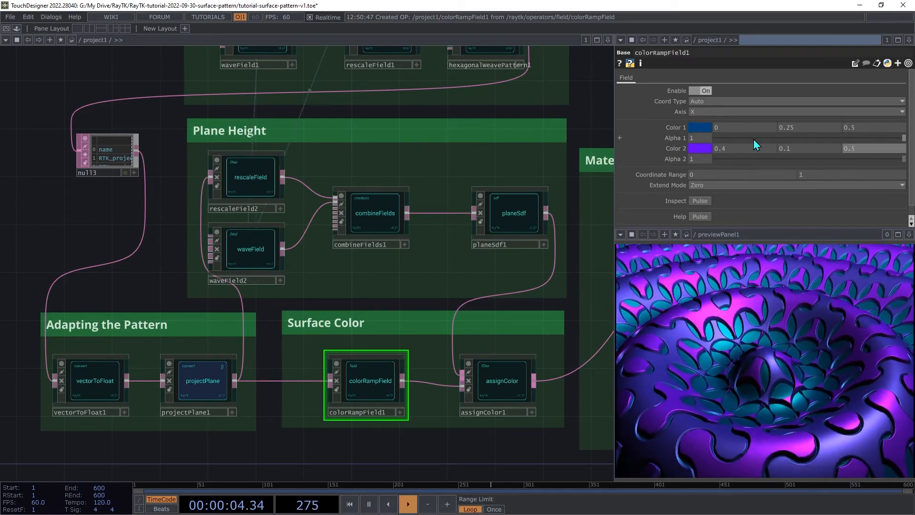
{"action": "key", "text": "Tab"}
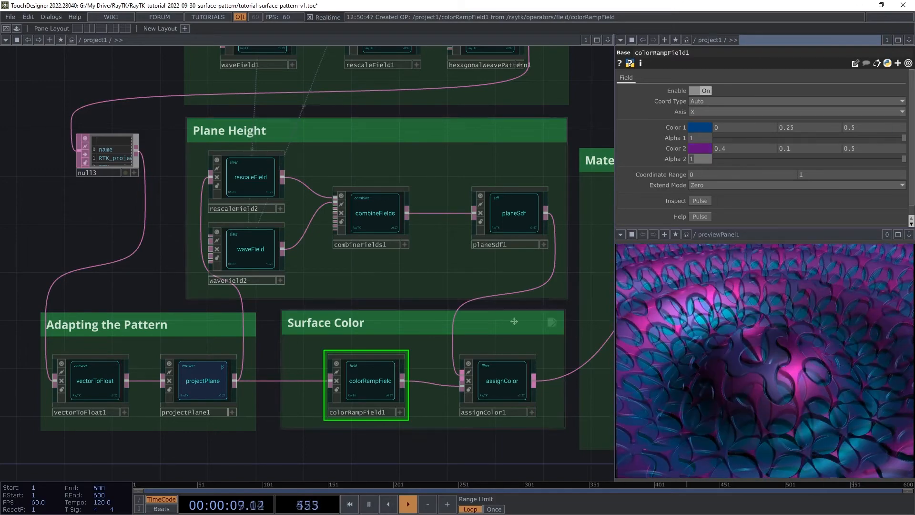
- Review the parameters of the operators in the Pattern, Adapting the Pattern and Plane Height boxes
{"action": "scroll", "coordinate": [305, 247], "scroll_direction": "down", "scroll_amount": 1}
{"action": "scroll", "coordinate": [82, 361], "scroll_direction": "down", "scroll_amount": 3}
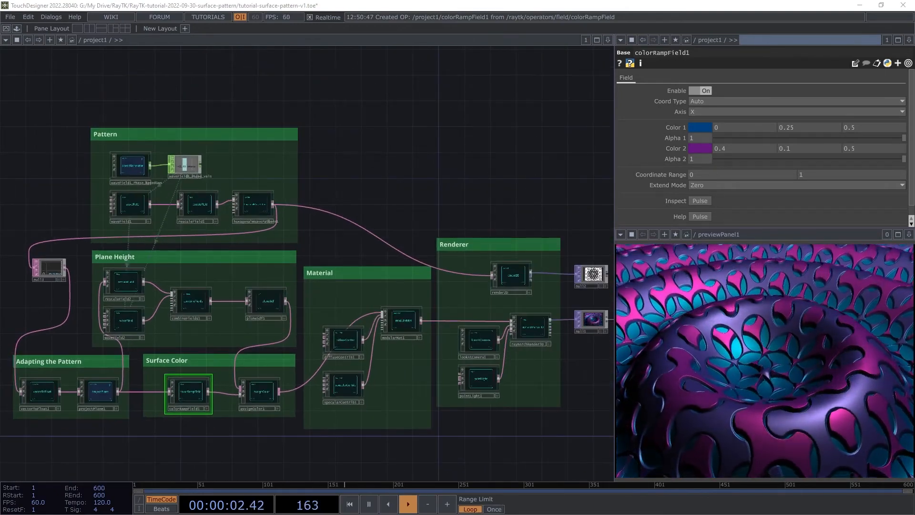
{"action": "scroll", "coordinate": [157, 187], "scroll_direction": "up", "scroll_amount": 5}
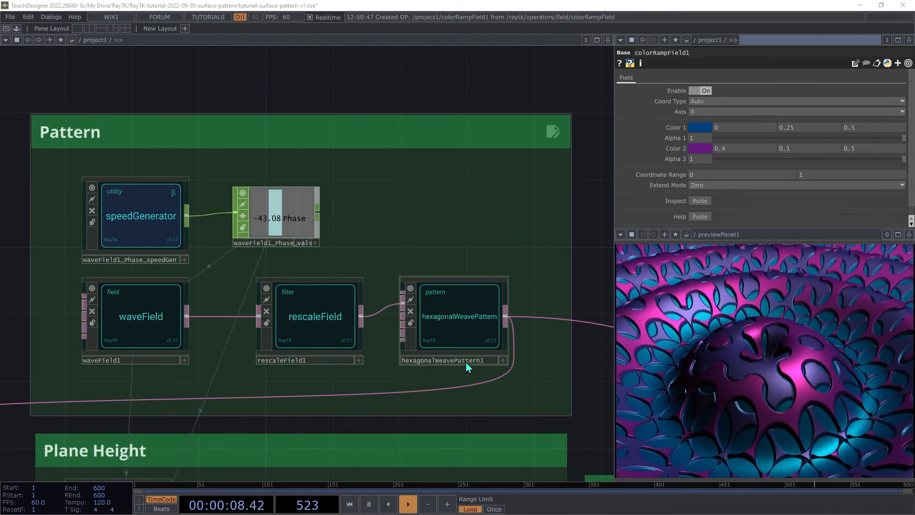
{"action": "left_click", "coordinate": [440, 333]}
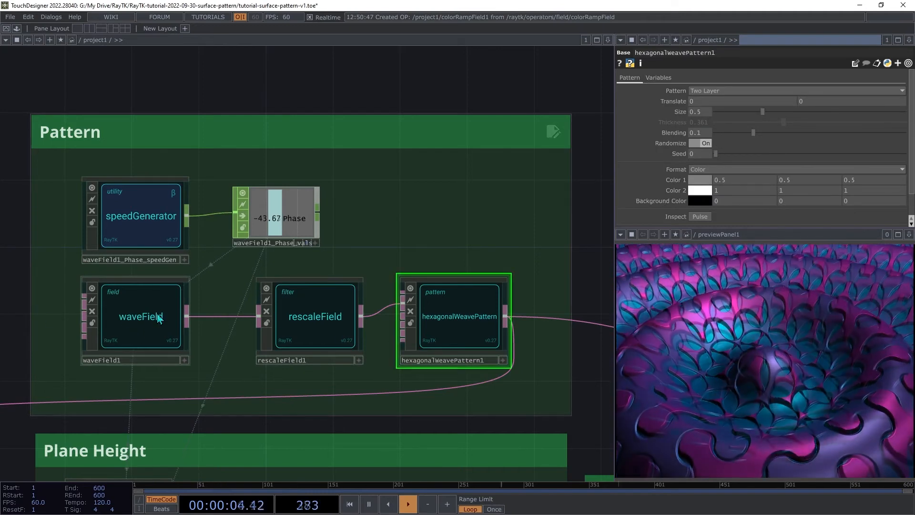
{"action": "scroll", "coordinate": [482, 370], "scroll_direction": "down", "scroll_amount": 7}
{"action": "left_click_drag", "start_coordinate": [476, 429], "coordinate": [492, 321]}
{"action": "left_click", "coordinate": [106, 386]}
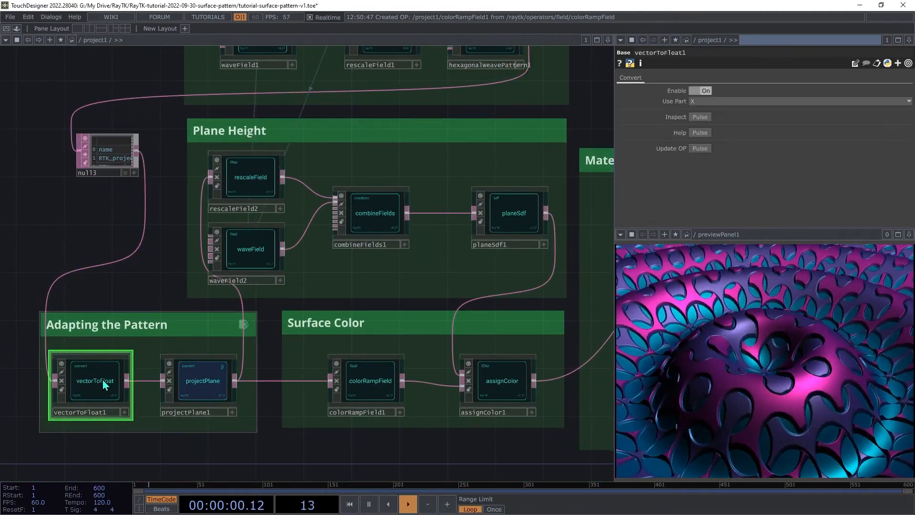
{"action": "left_click", "coordinate": [189, 382]}
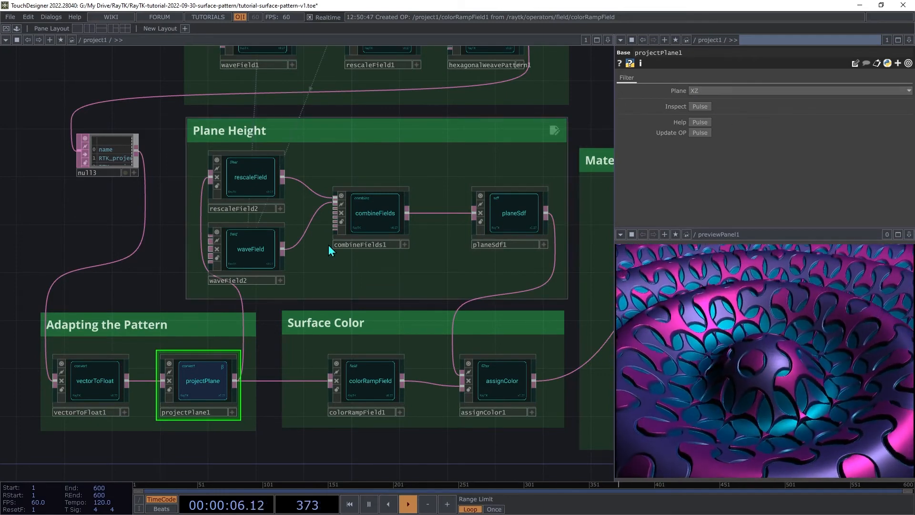
{"action": "left_click", "coordinate": [255, 183]}
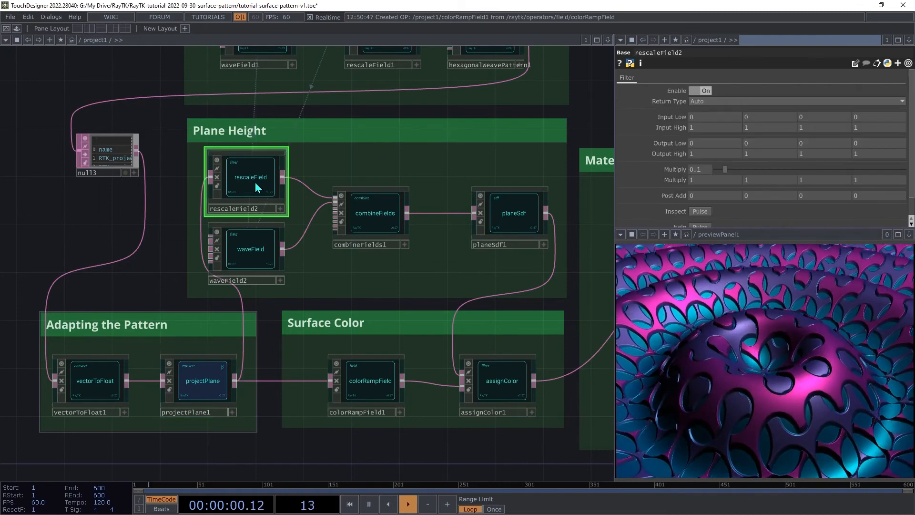
{"action": "left_click", "coordinate": [250, 252]}
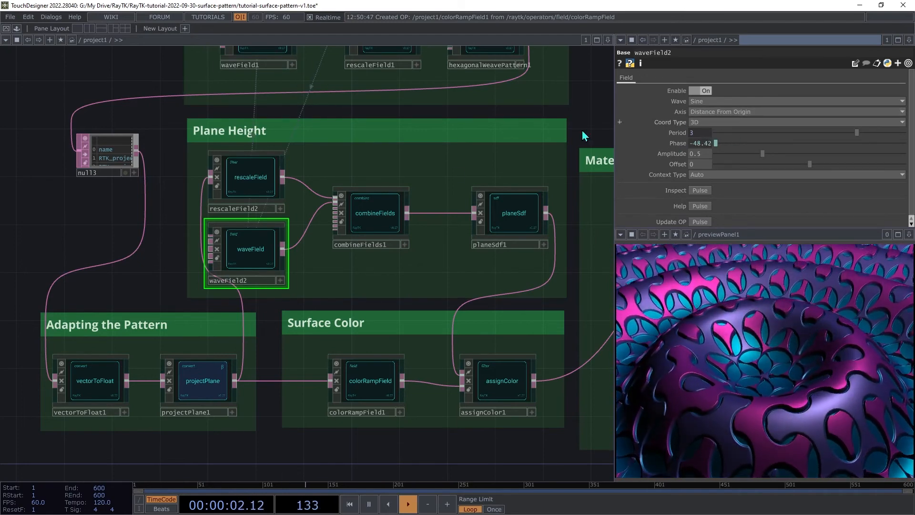
{"action": "left_click", "coordinate": [364, 212]}
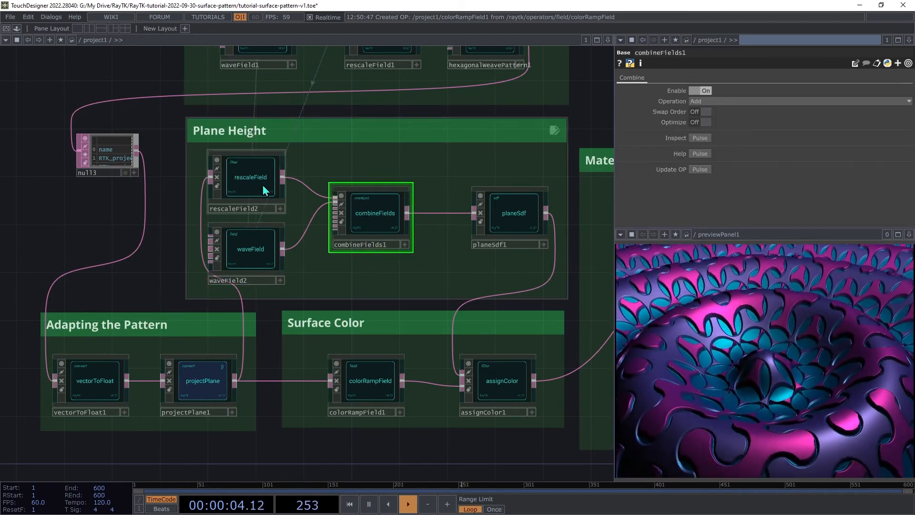
{"action": "left_click", "coordinate": [525, 215]}
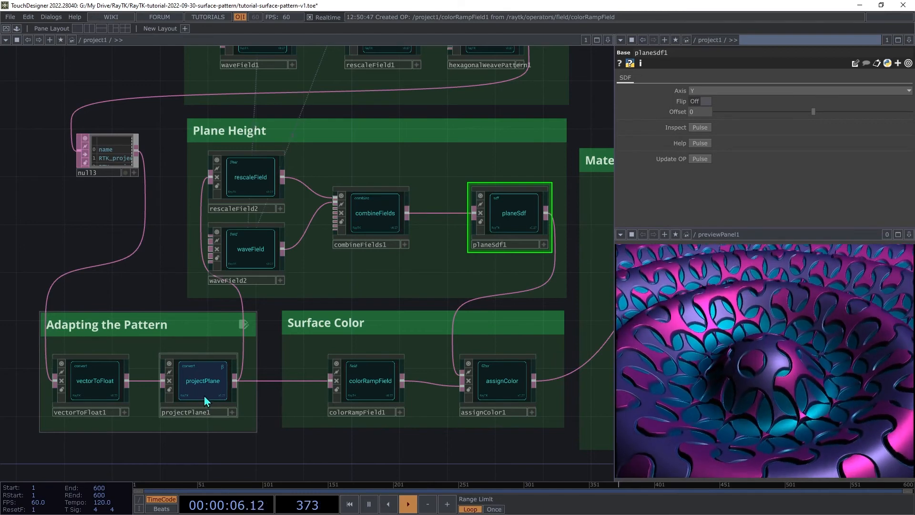
- Review the parameters of the Surface Color, Material and Renderer operators, then frame the whole network
{"action": "left_click", "coordinate": [201, 383]}
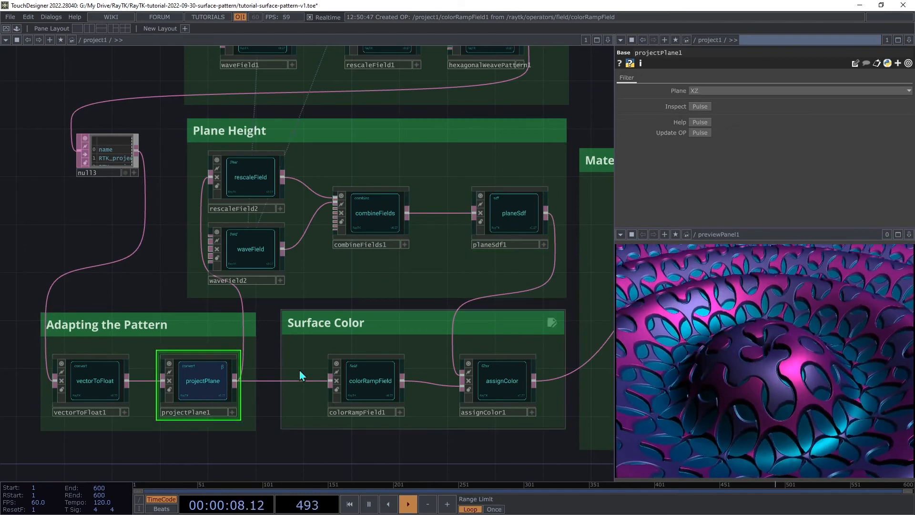
{"action": "left_click", "coordinate": [370, 373]}
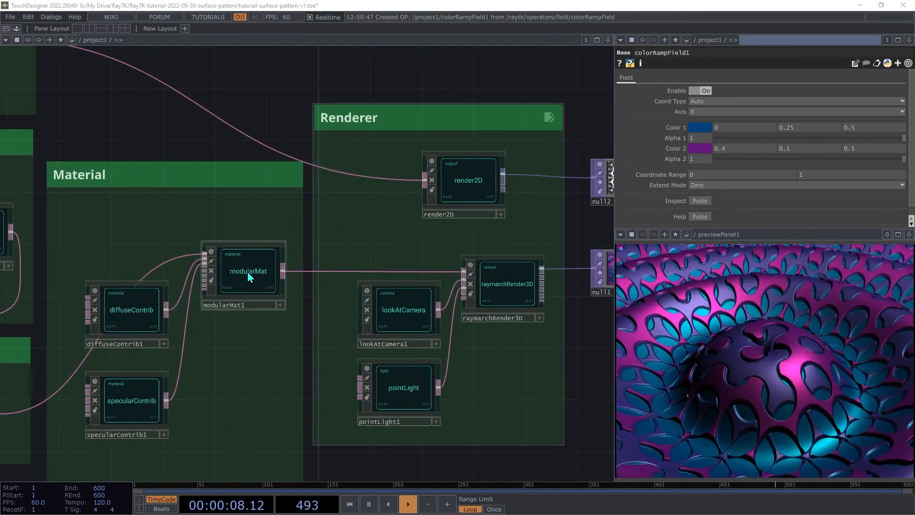
{"action": "left_click", "coordinate": [126, 309]}
{"action": "left_click", "coordinate": [127, 403]}
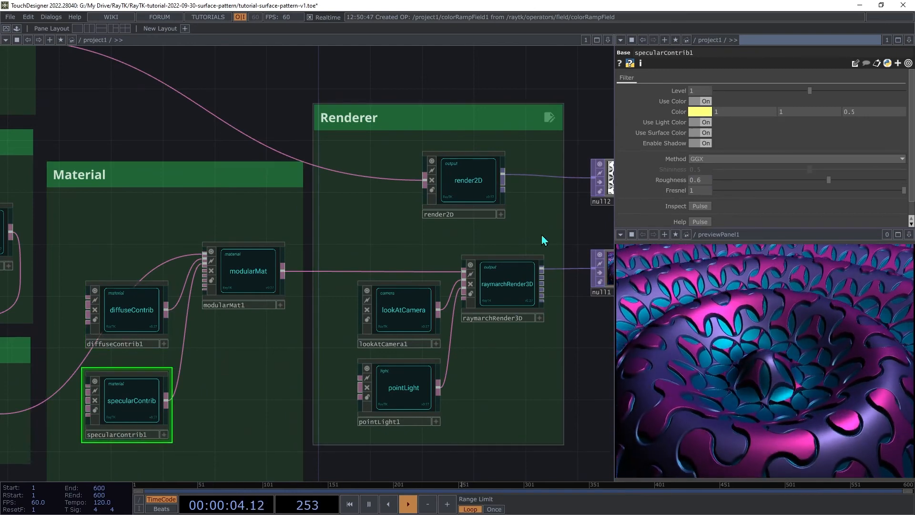
{"action": "left_click", "coordinate": [519, 286]}
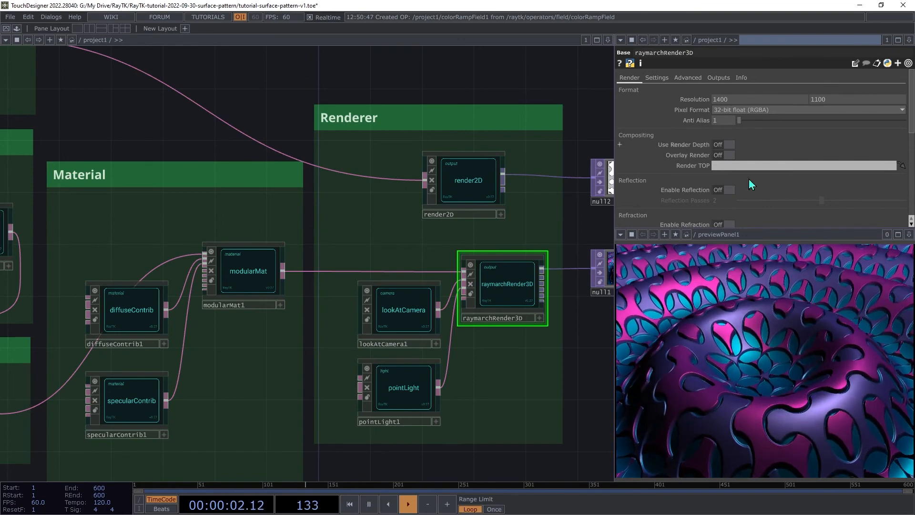
{"action": "key", "text": "h"}
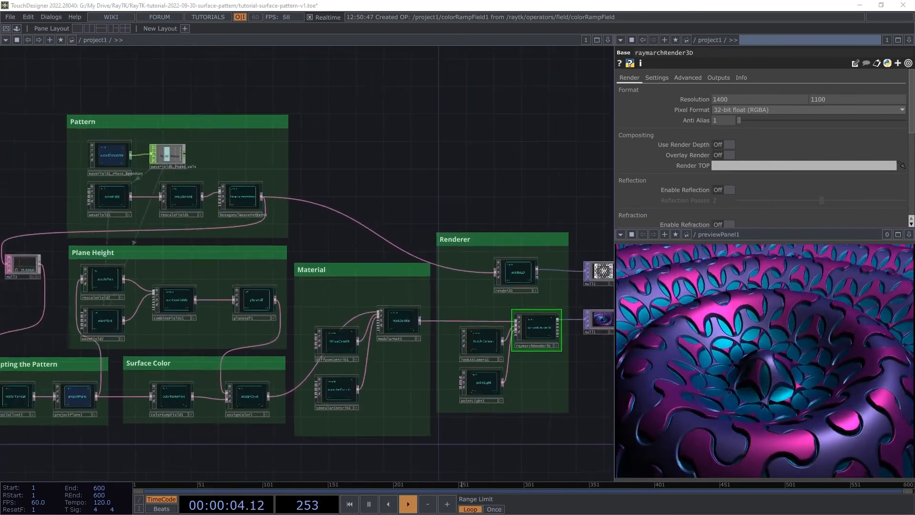